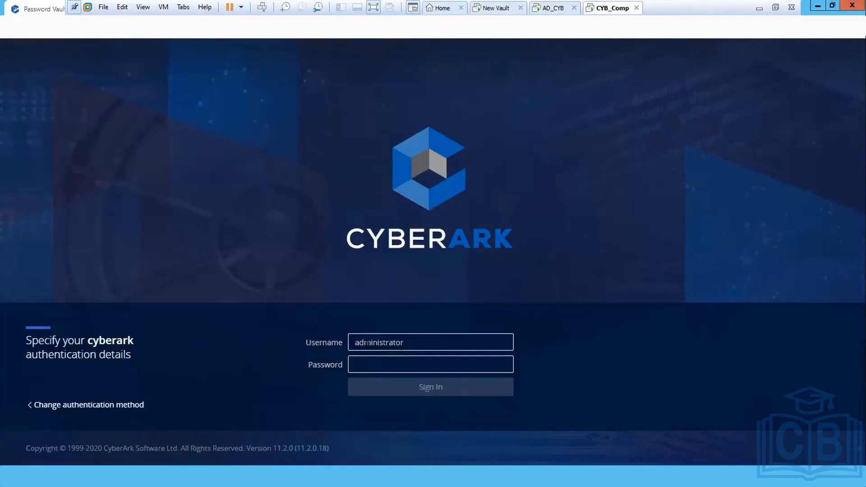
Step: Sign in to PVWA with the administrator password
type("••")
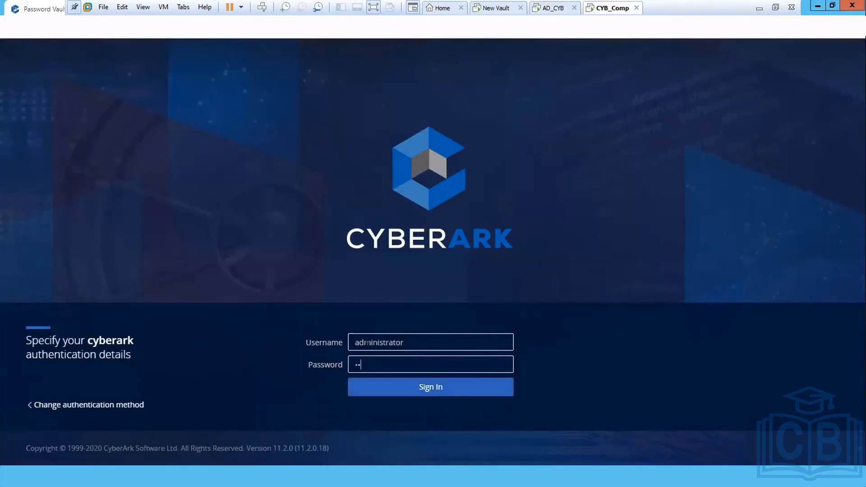
type("••••••••")
key("Return")
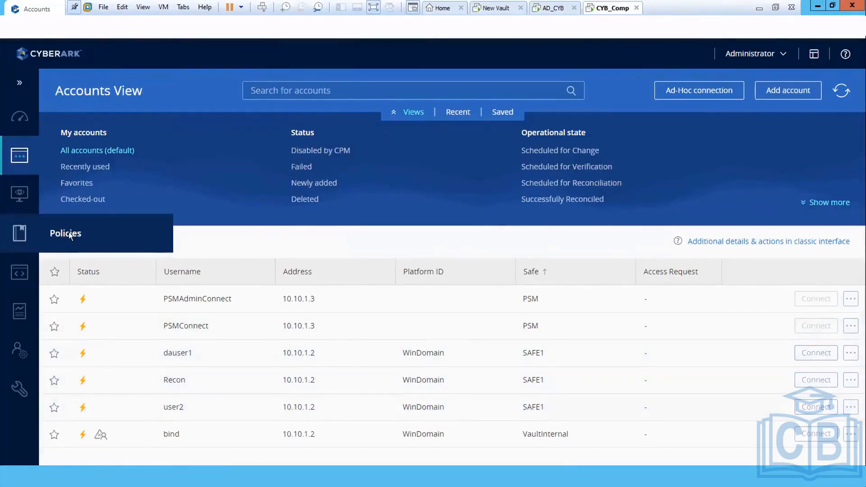
Step: Open SAFE1 under Policies > Access Control (Safes) and view its members, PasswordManager and User1
left_click(69, 232)
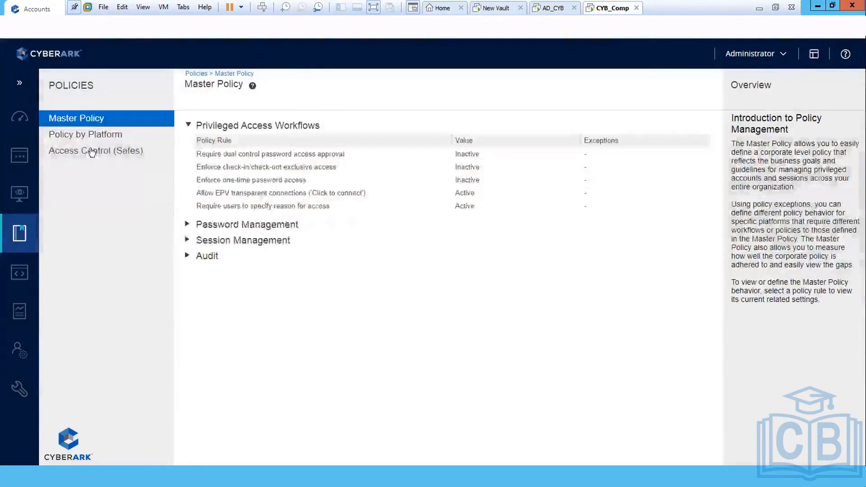
left_click(92, 152)
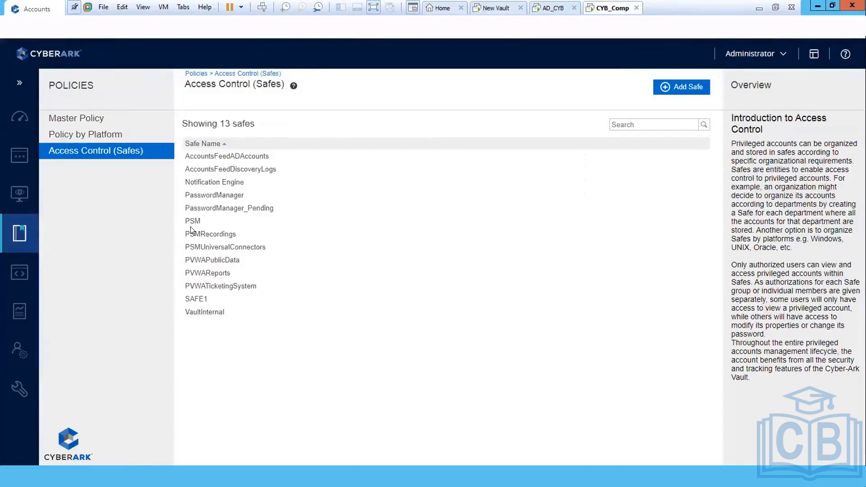
left_click(198, 298)
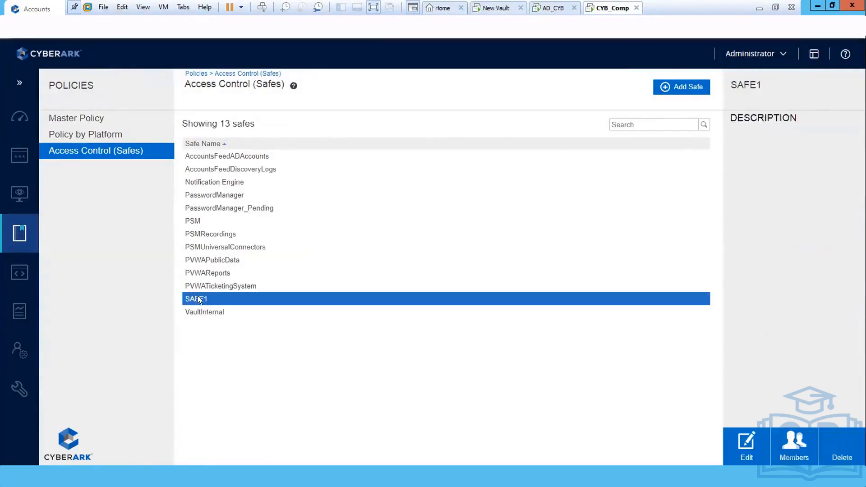
left_click(797, 443)
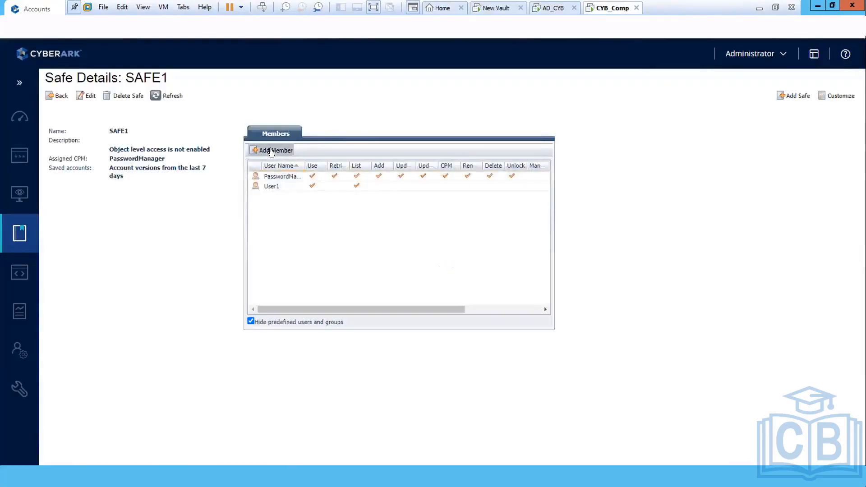
Step: Start adding a SAFE1 member and toggle Retrieve accounts off and back on
left_click(272, 150)
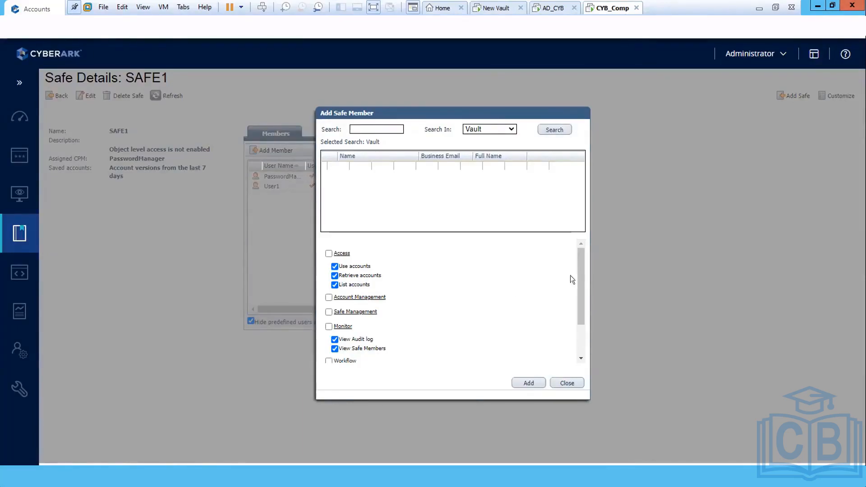
left_click_drag(579, 286, 578, 264)
left_click(334, 276)
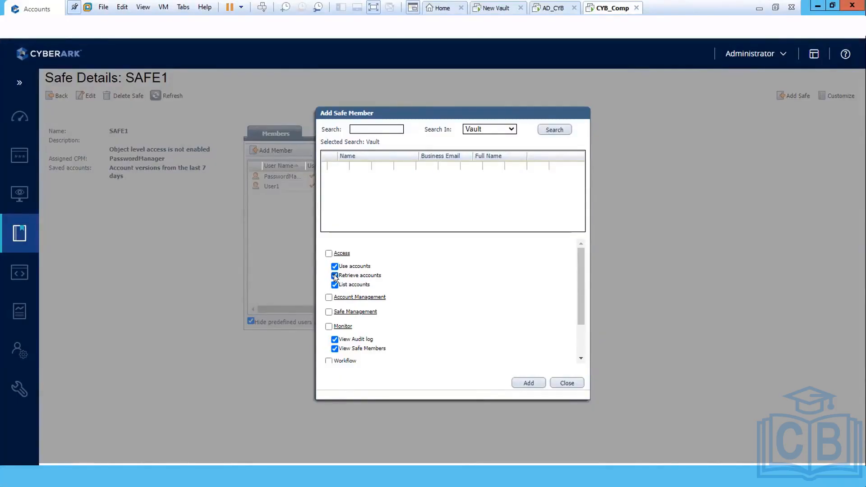
left_click(335, 275)
Step: Scroll the permission list and expand the Account Management permissions, all unchecked
left_click_drag(577, 285, 579, 299)
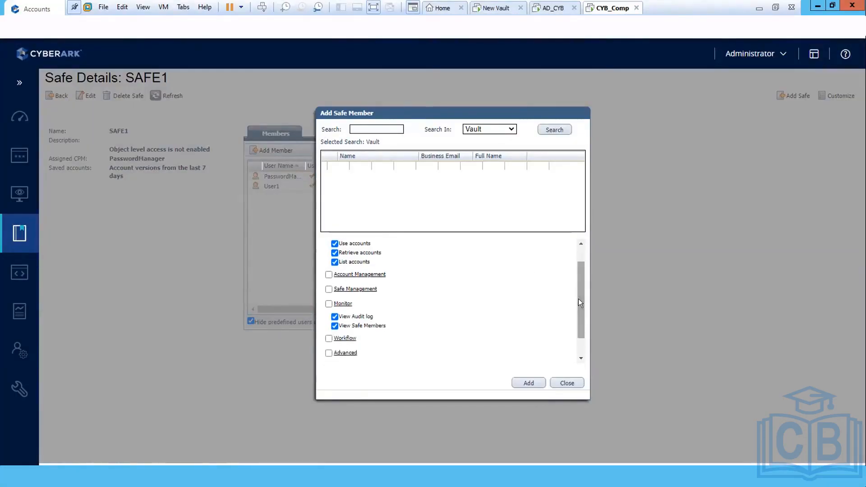
left_click(380, 275)
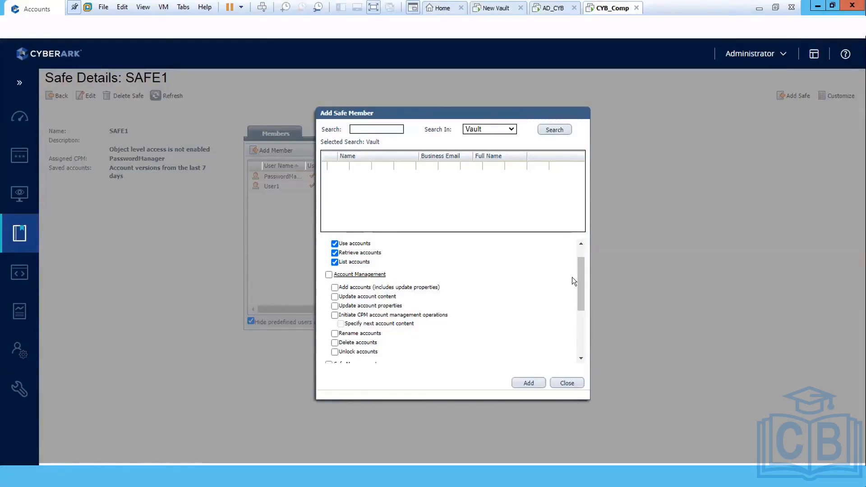
scroll(579, 292, "down", 1)
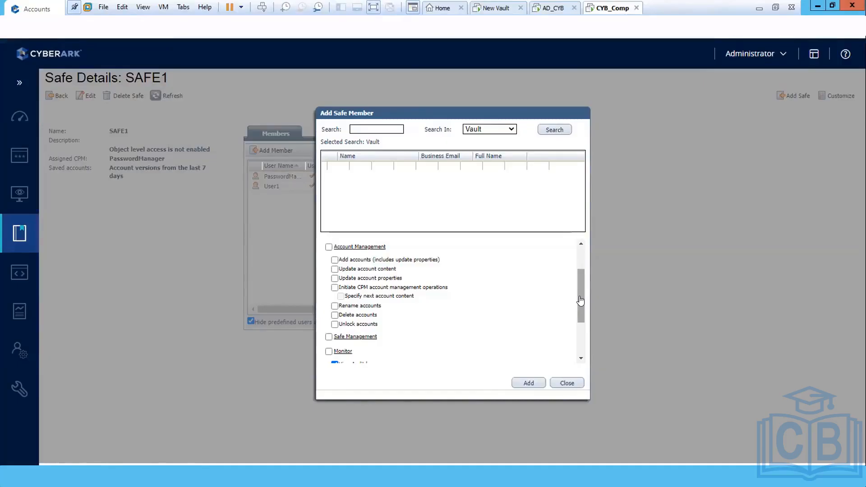
left_click_drag(581, 301, 580, 329)
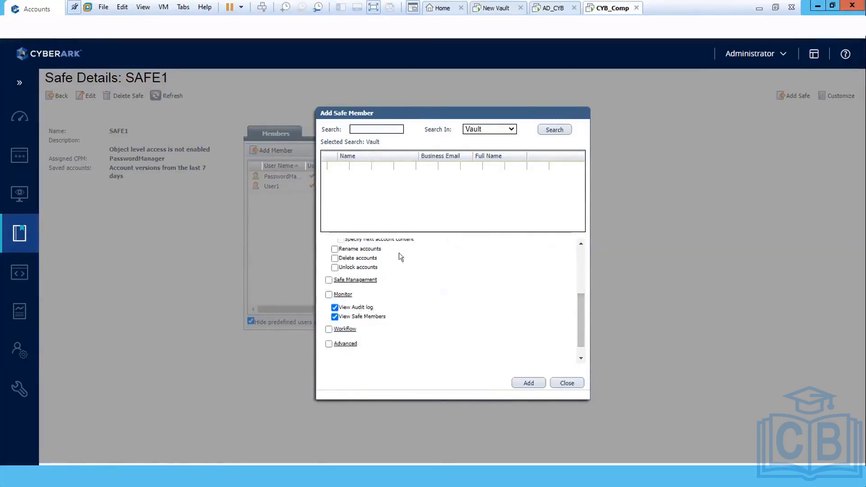
left_click(370, 279)
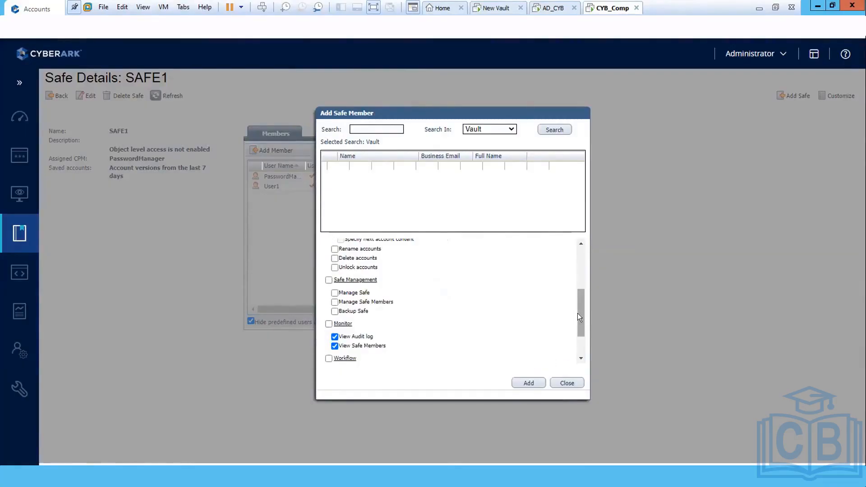
left_click_drag(579, 318, 580, 322)
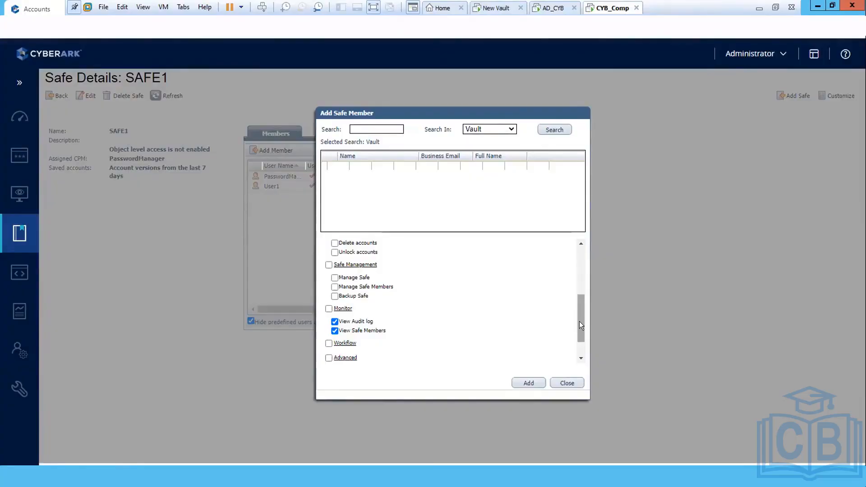
left_click_drag(579, 322, 580, 341)
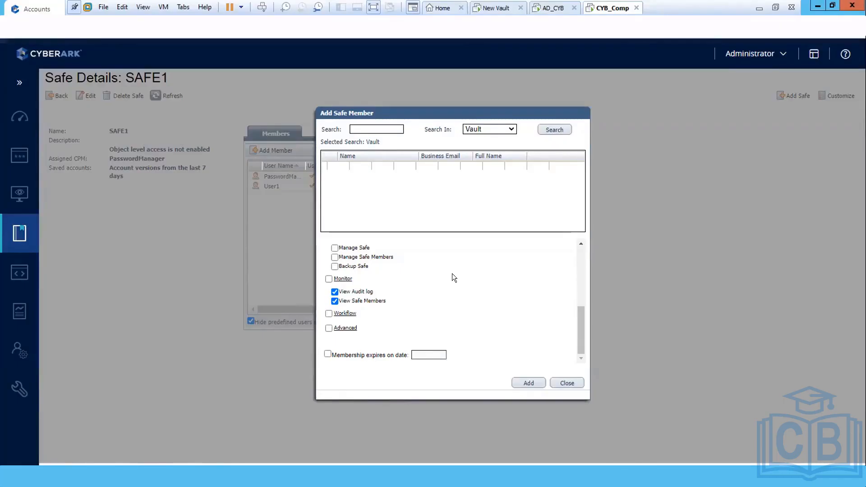
Step: Expand the Workflow permissions and scroll down to see them
left_click(347, 313)
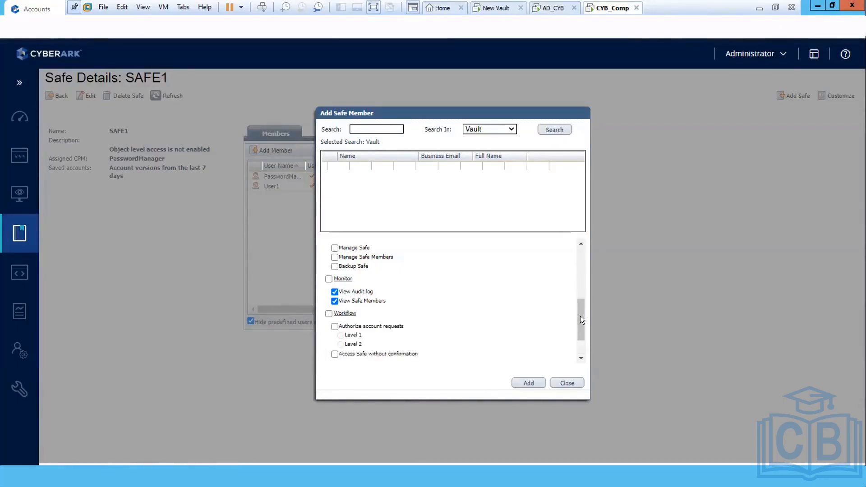
left_click_drag(580, 317, 581, 339)
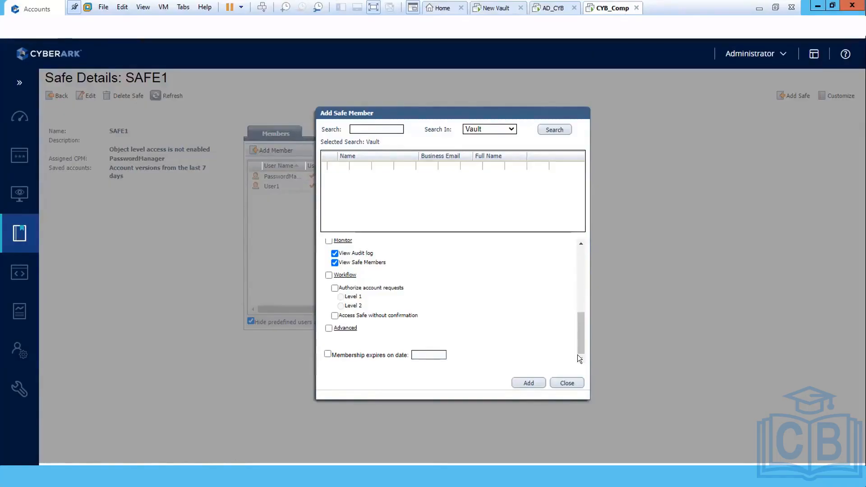
Step: Expand the Advanced permissions to show create folders, delete folders and move accounts/folders
left_click(345, 329)
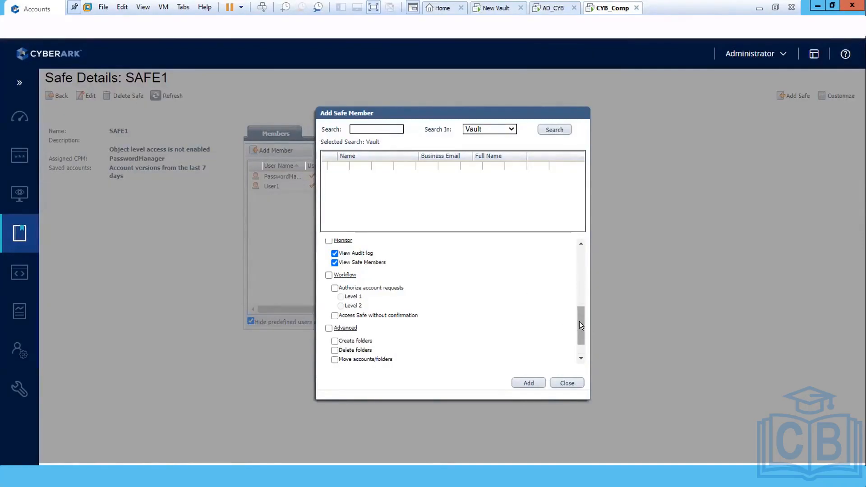
left_click_drag(580, 323, 578, 347)
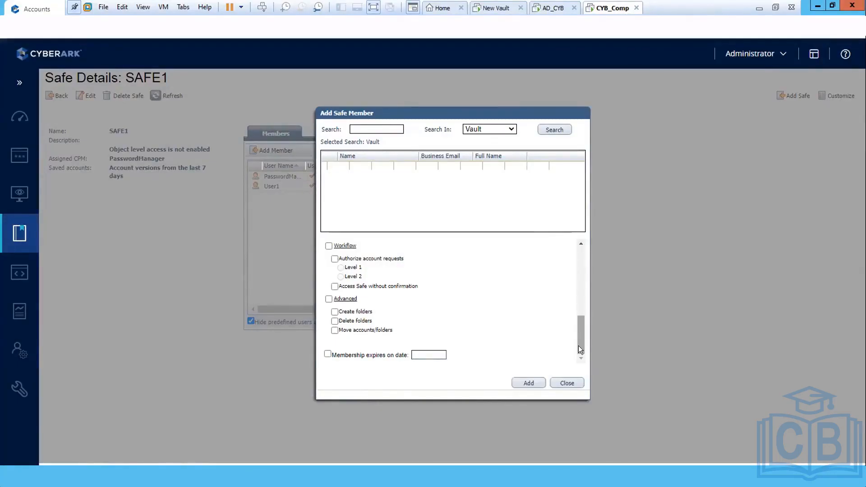
Step: Tick 'Membership expires on date' and bring up the August 2022 expiration calendar
left_click(328, 355)
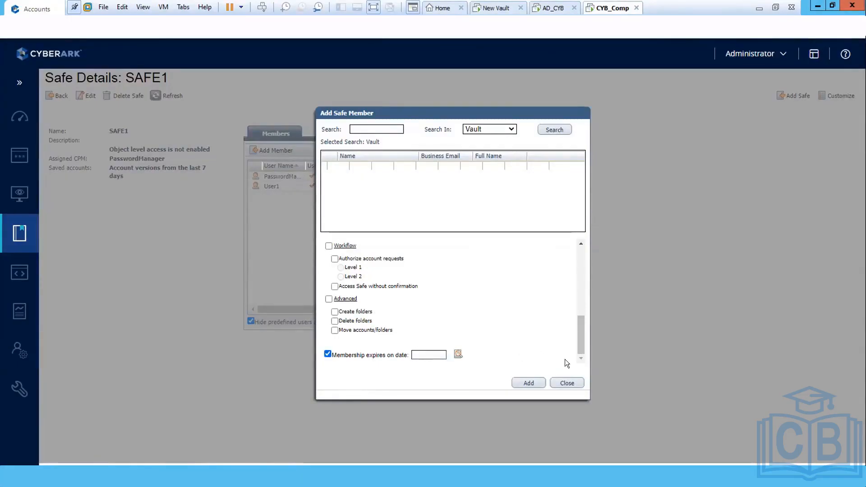
left_click(458, 354)
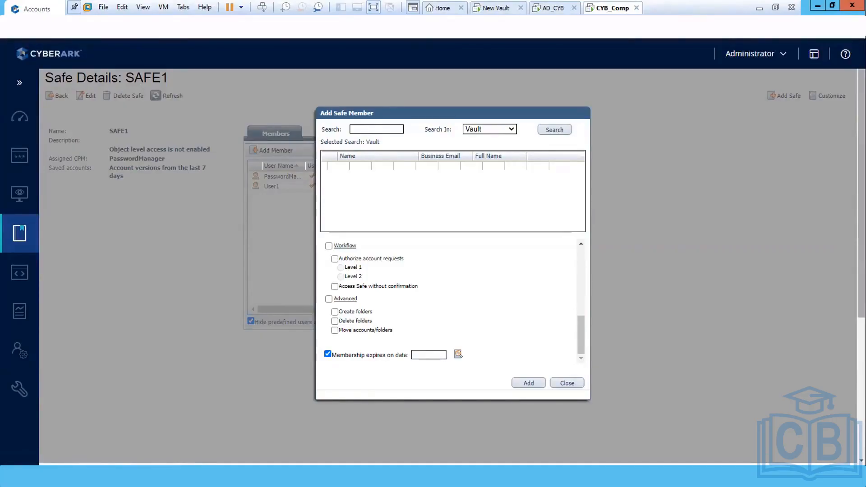
scroll(451, 266, "down", 3)
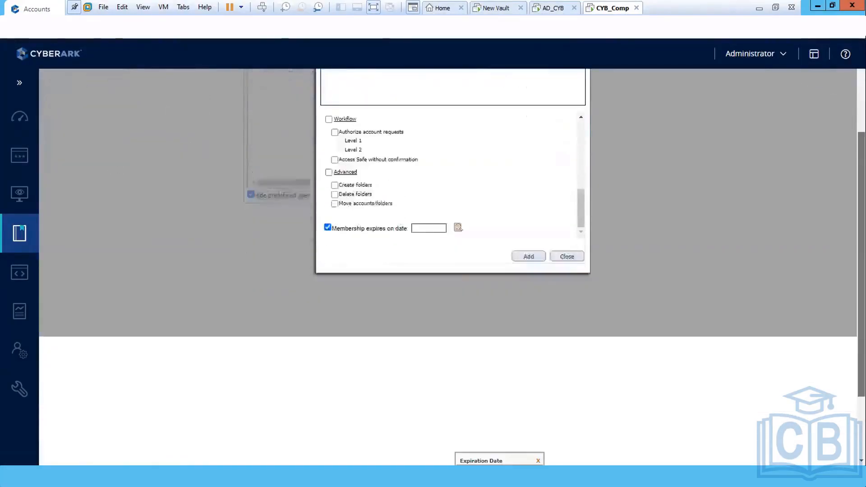
scroll(452, 266, "down", 2)
scroll(451, 266, "down", 1)
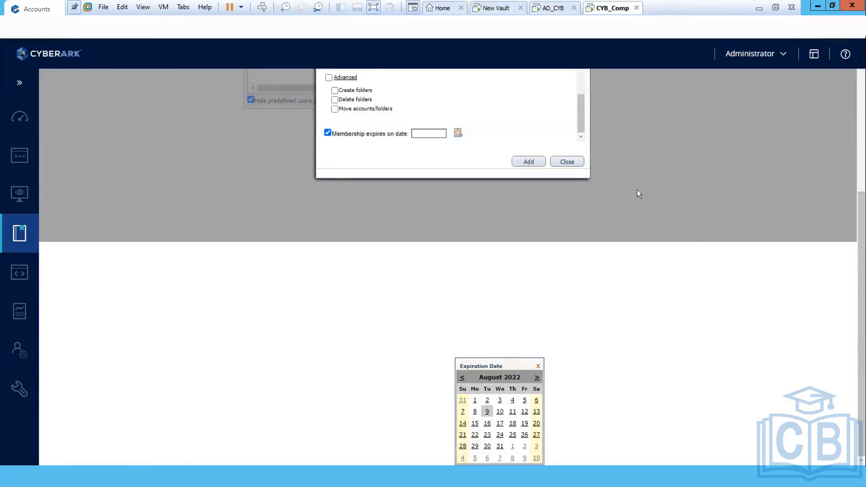
Step: Close the Add Safe Member dialog without adding a member
left_click(568, 160)
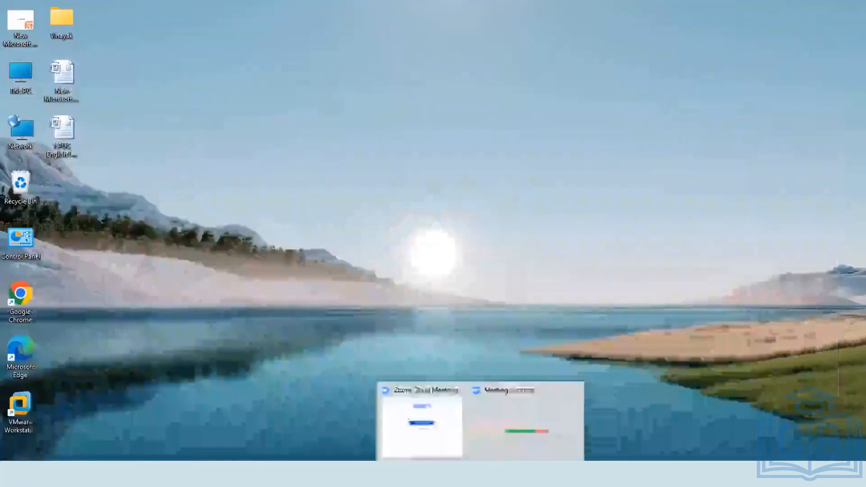
Step: Switch to the CYB_Comp VM and minimize the PVWA browser
mouse_move(504, 474)
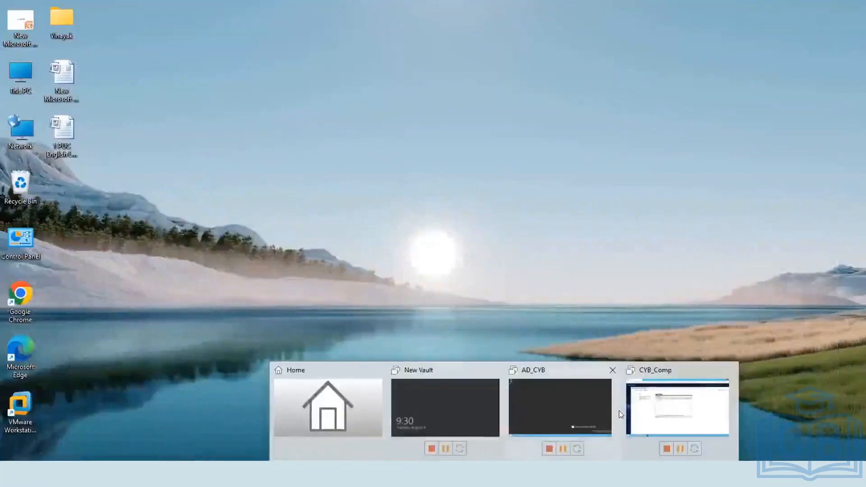
left_click(676, 408)
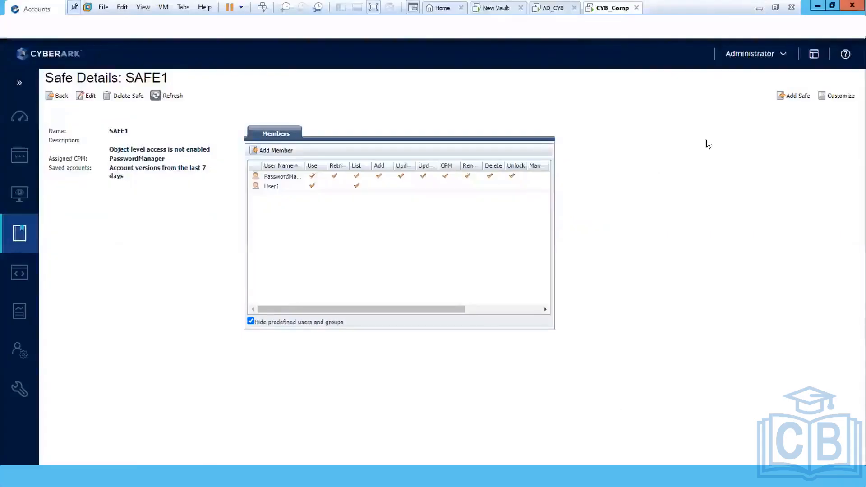
left_click(817, 9)
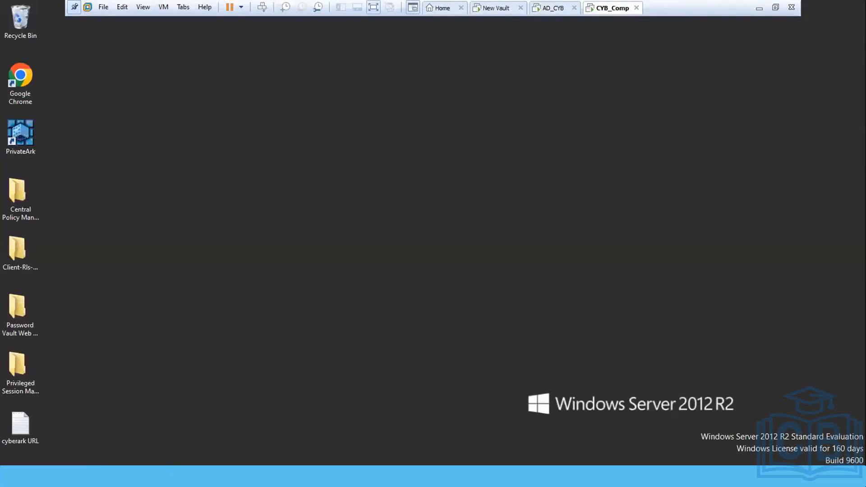
Step: Select the Replicate-Rls-v11.2 archive in Shared Folders (Z:) > cyberark vm
key("super+e")
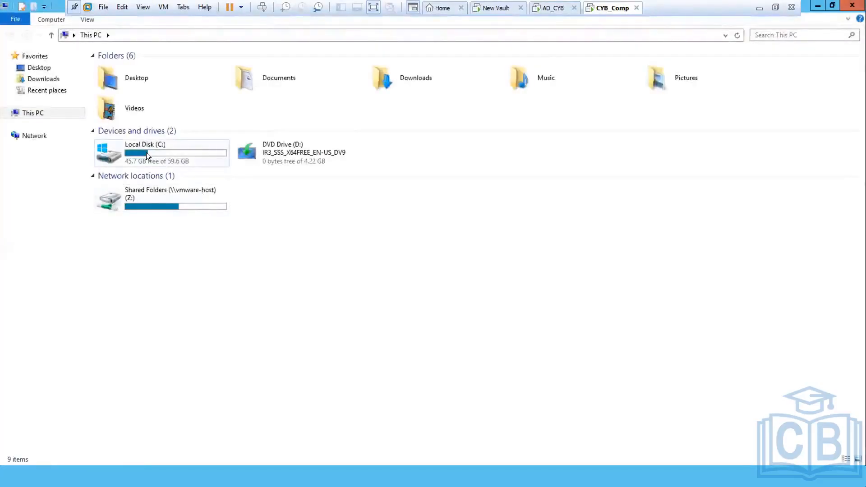
double_click(140, 192)
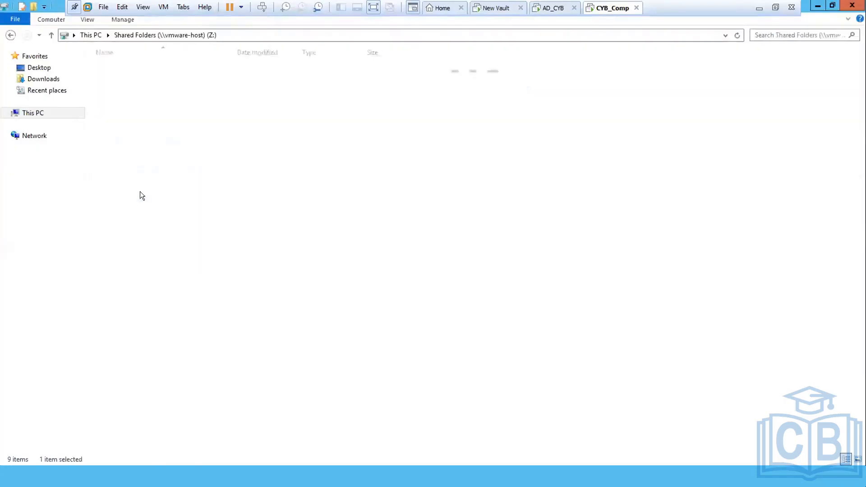
left_click(100, 68)
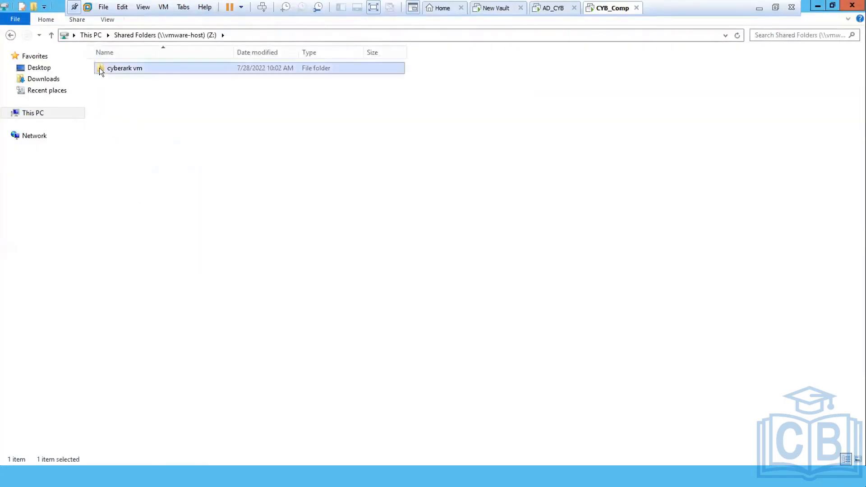
double_click(99, 68)
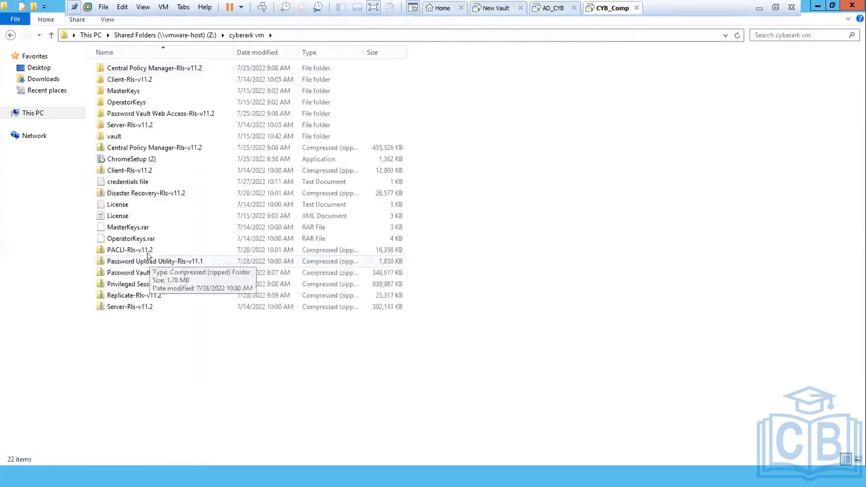
left_click(102, 294)
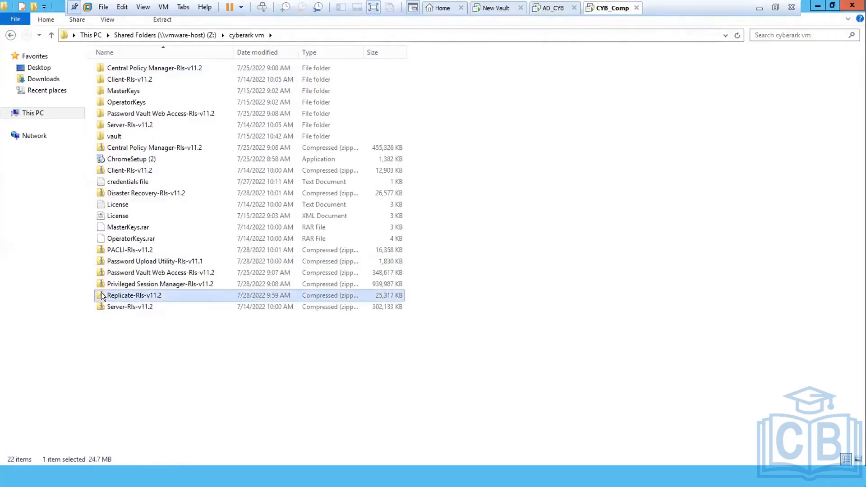
left_click(817, 6)
Step: Paste Replicate-Rls-v11.2 onto the desktop, extract it there, and pick its setup application
right_click(473, 153)
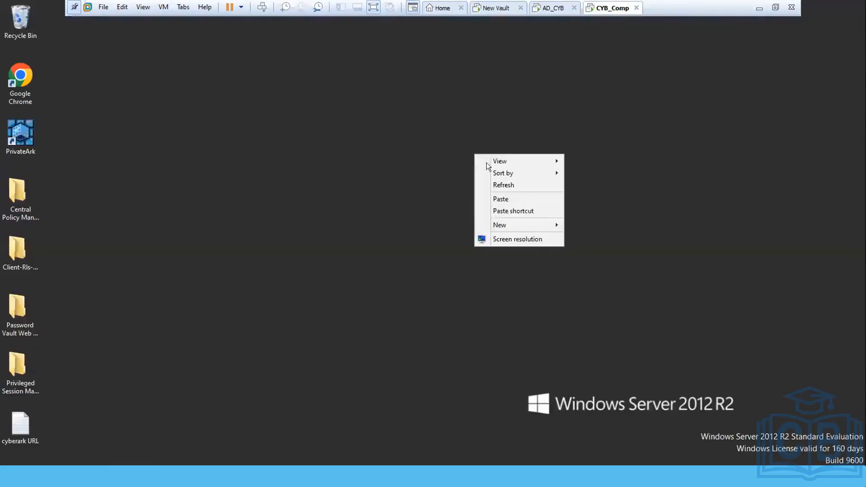
left_click(499, 198)
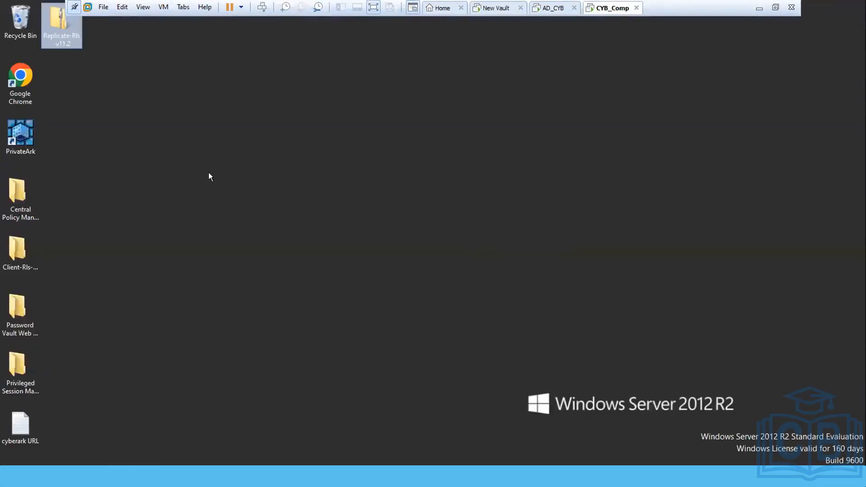
right_click(59, 19)
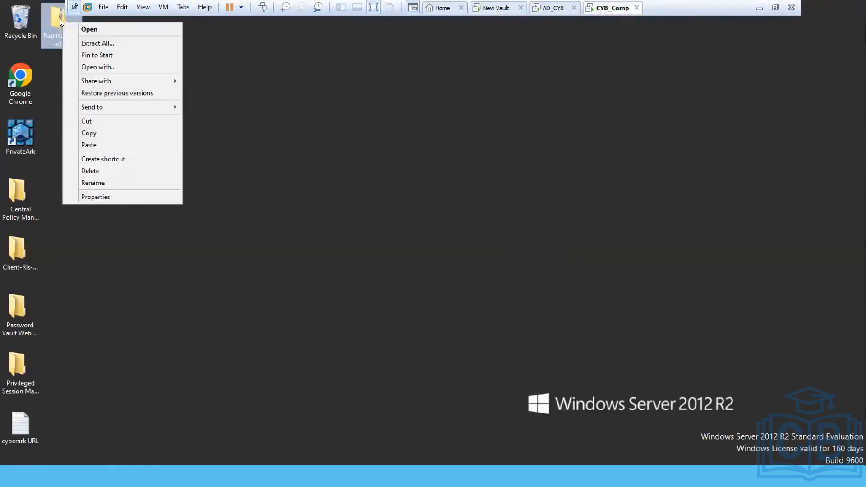
left_click(93, 43)
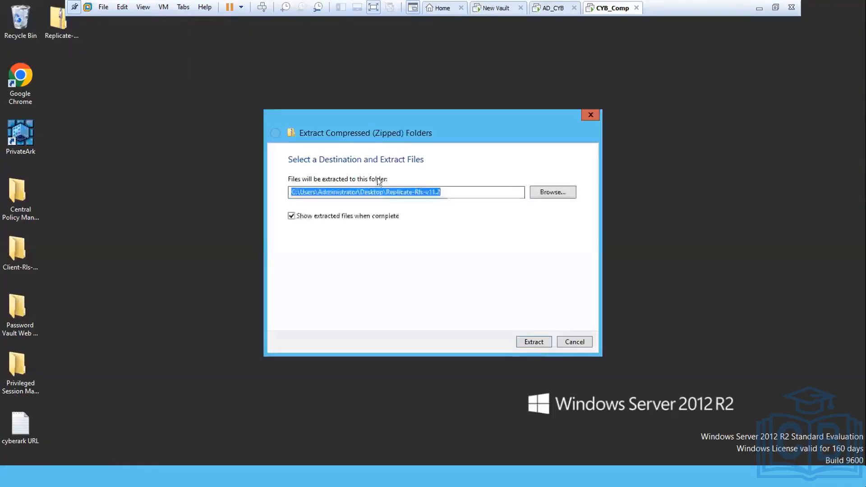
left_click(533, 341)
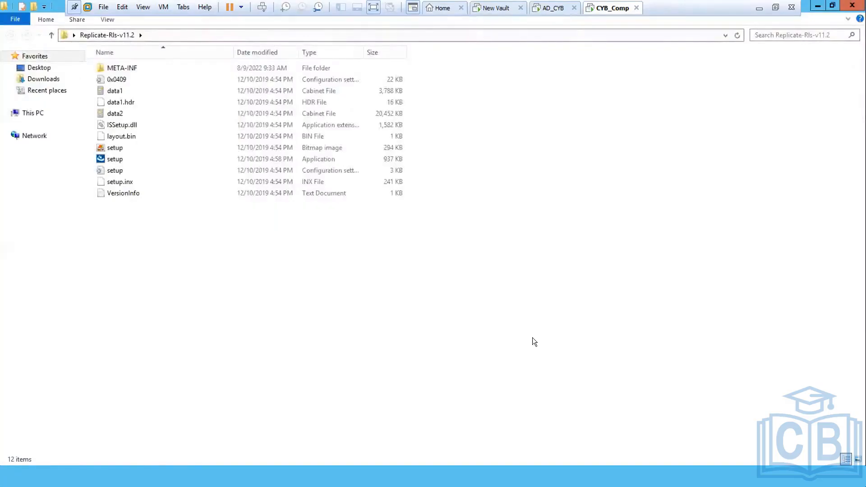
left_click(100, 158)
Step: Install Replicator 11.2.0 with company 'hh', default C:\Program Files (x86)\PrivateArk and C:\PrivateArk folders
double_click(100, 158)
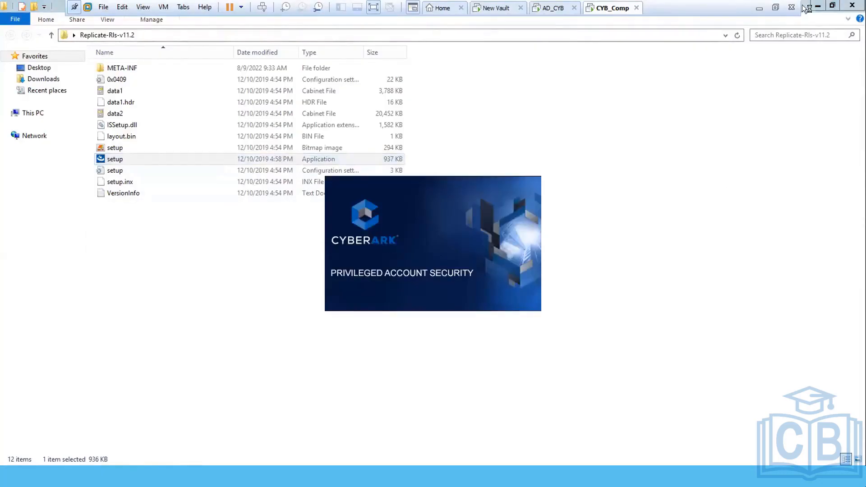
left_click(817, 7)
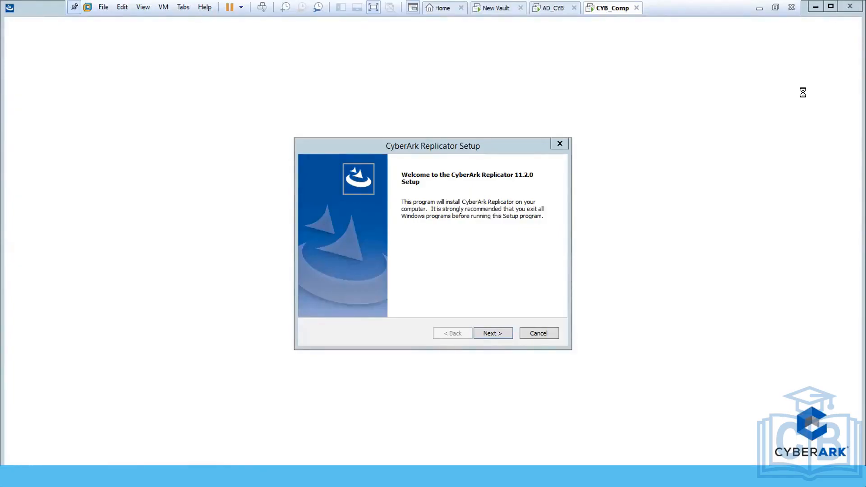
left_click(489, 334)
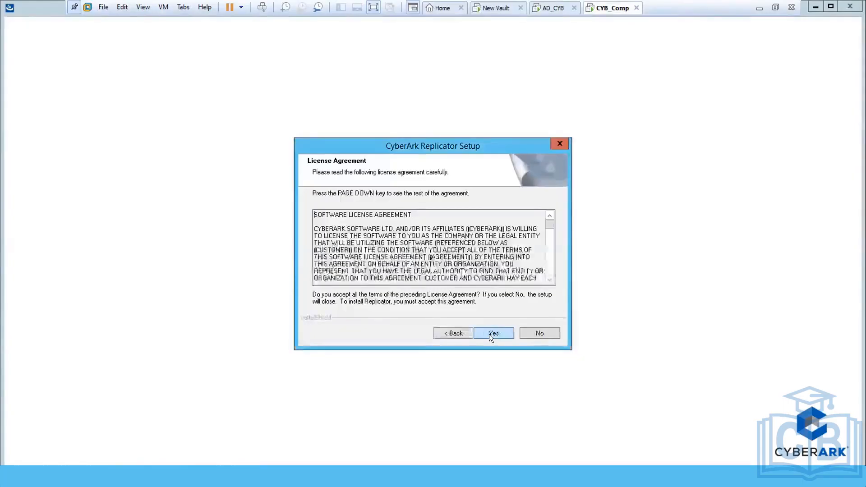
left_click(489, 334)
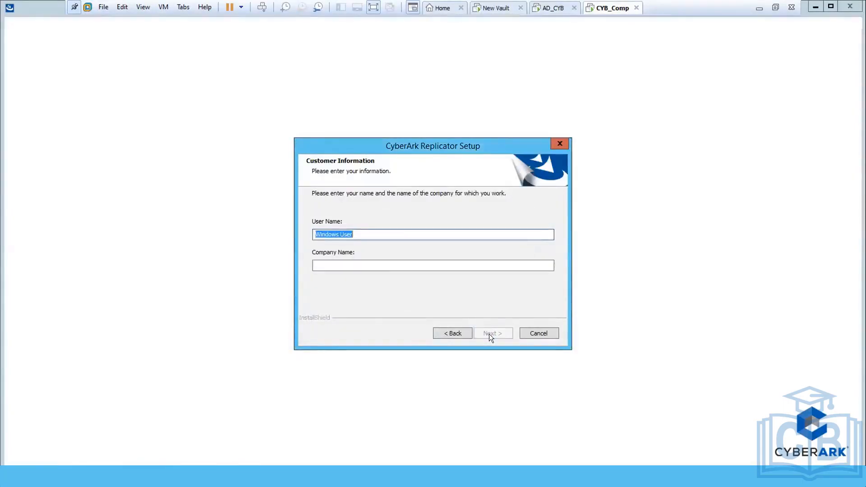
left_click(352, 261)
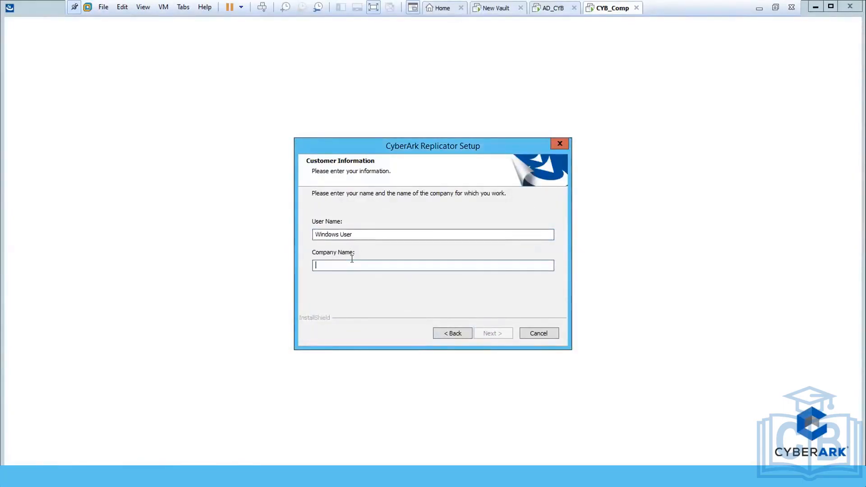
type("hh")
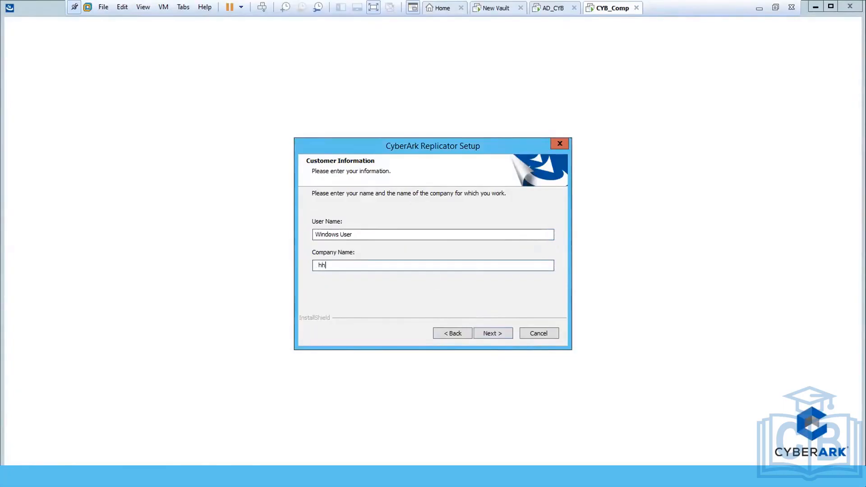
left_click(492, 332)
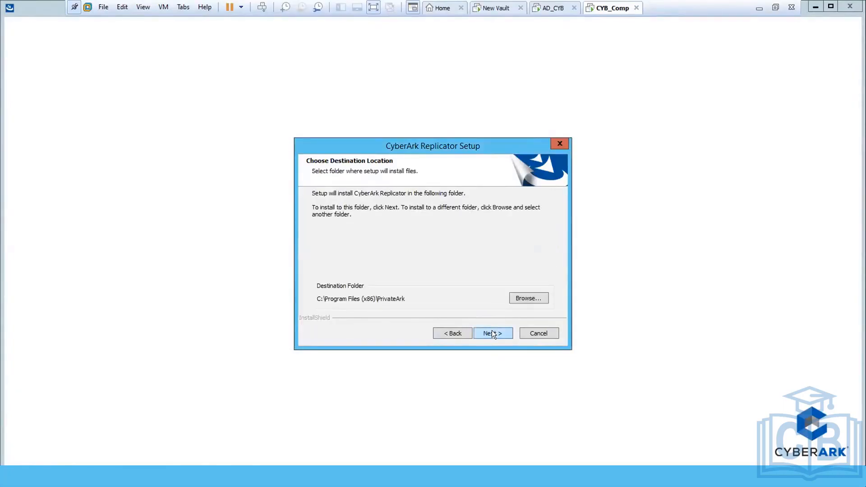
left_click(491, 333)
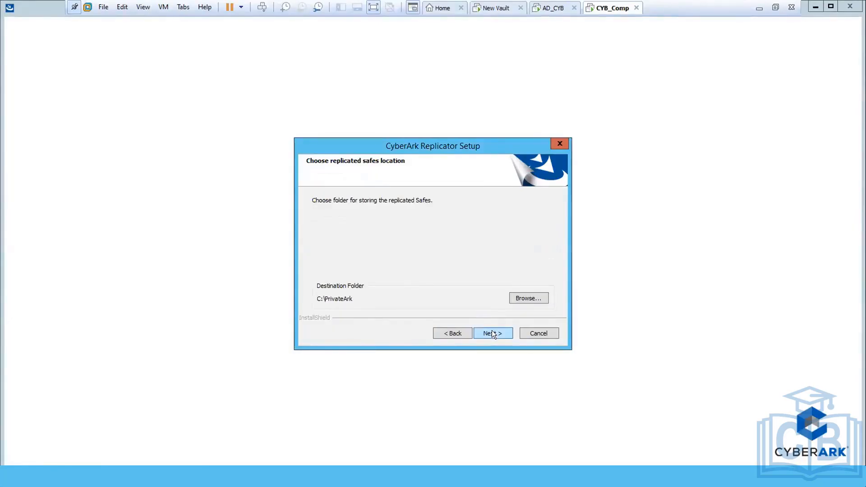
left_click(492, 334)
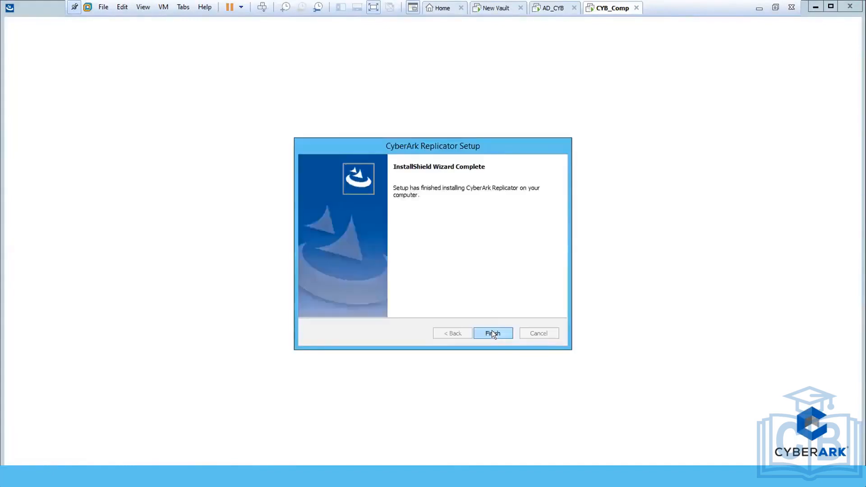
left_click(492, 332)
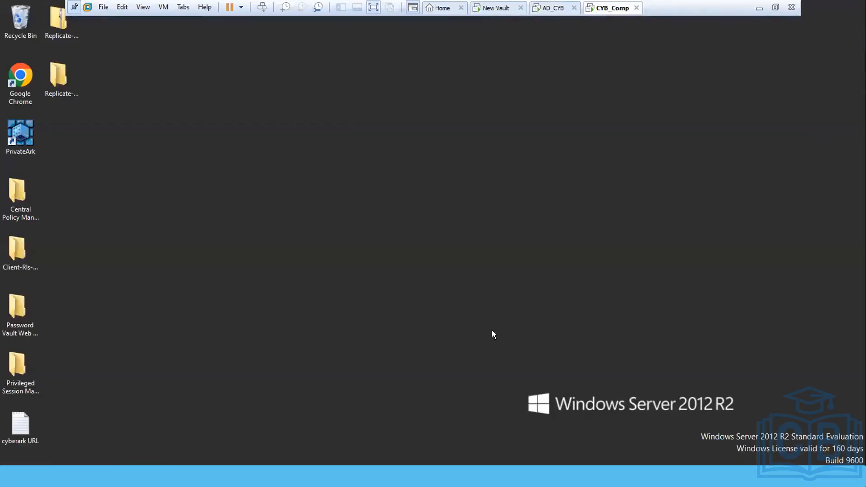
Step: Refresh the desktop, then browse This PC to C:\Program Files (x86)\PrivateArk\Replicate
right_click(236, 197)
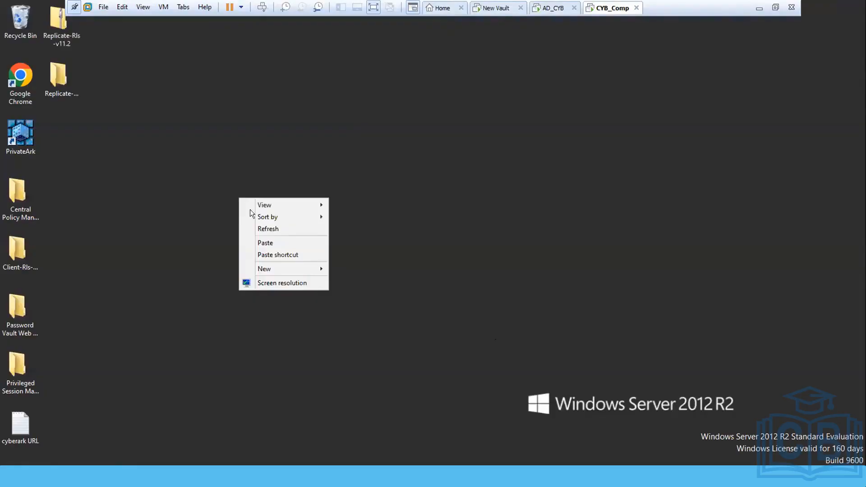
left_click(266, 230)
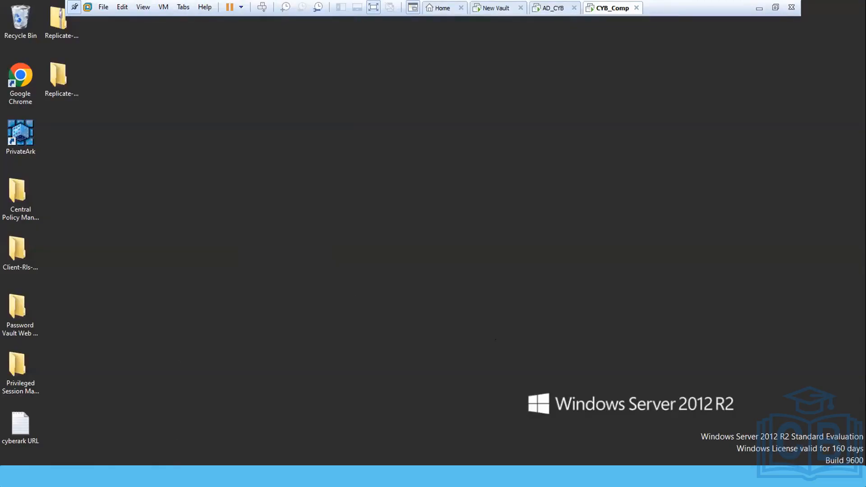
mouse_move(122, 476)
left_click(74, 422)
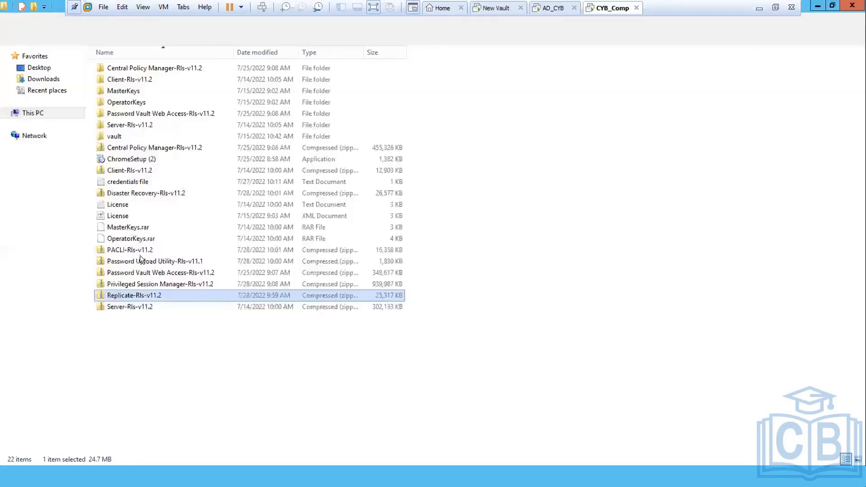
left_click(34, 113)
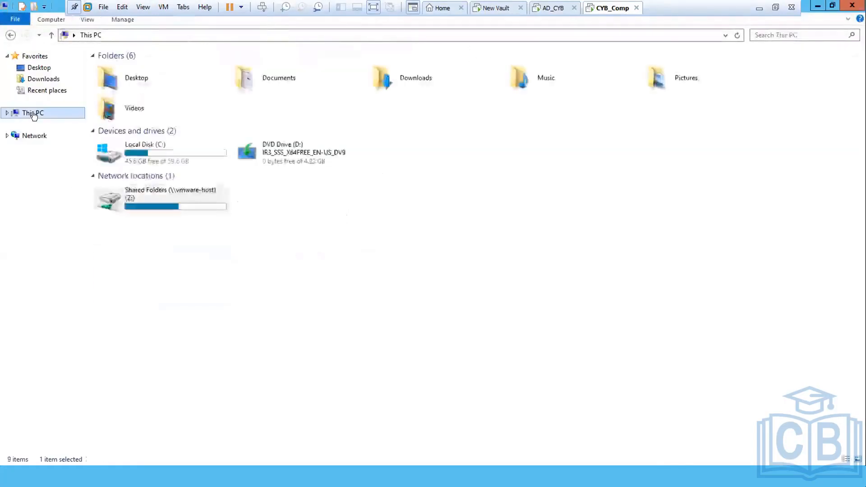
double_click(115, 149)
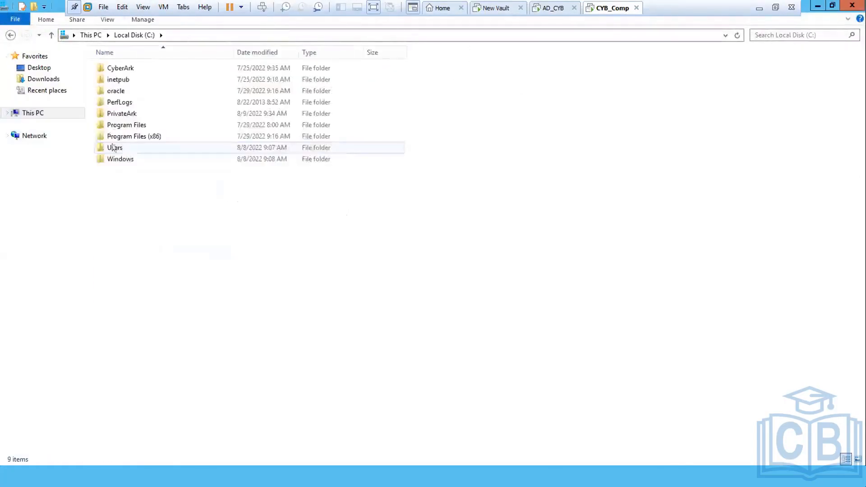
double_click(100, 136)
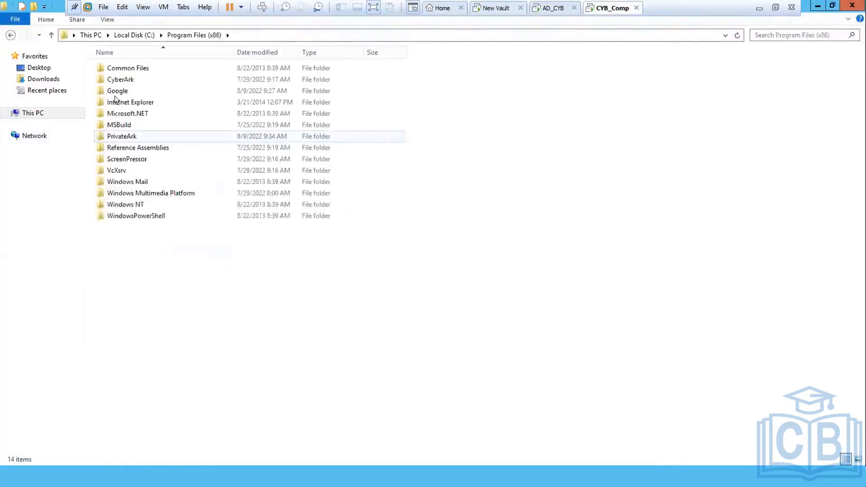
double_click(100, 135)
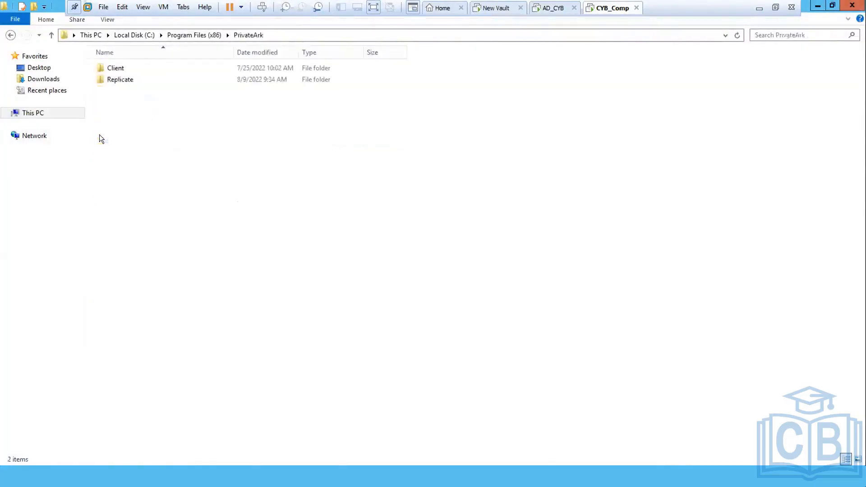
double_click(99, 79)
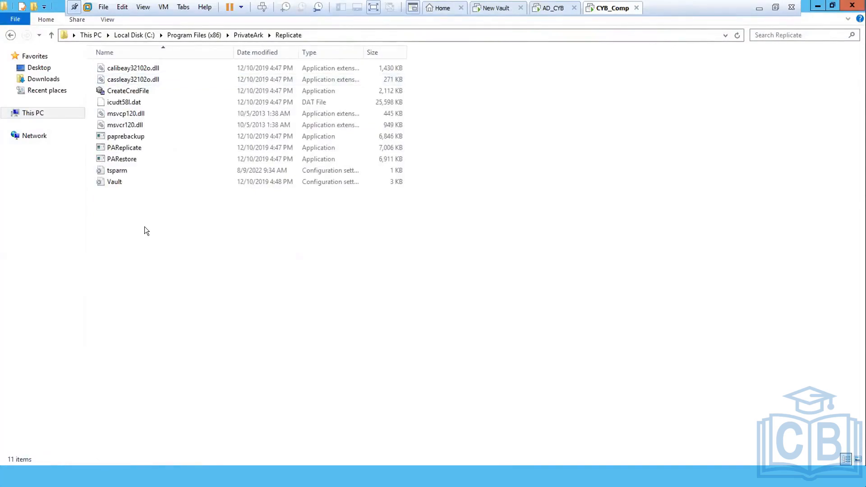
Step: Edit the Vault file so ADDRESS=10.10.1.1 instead of 1.1.1.1, saving on close
double_click(111, 183)
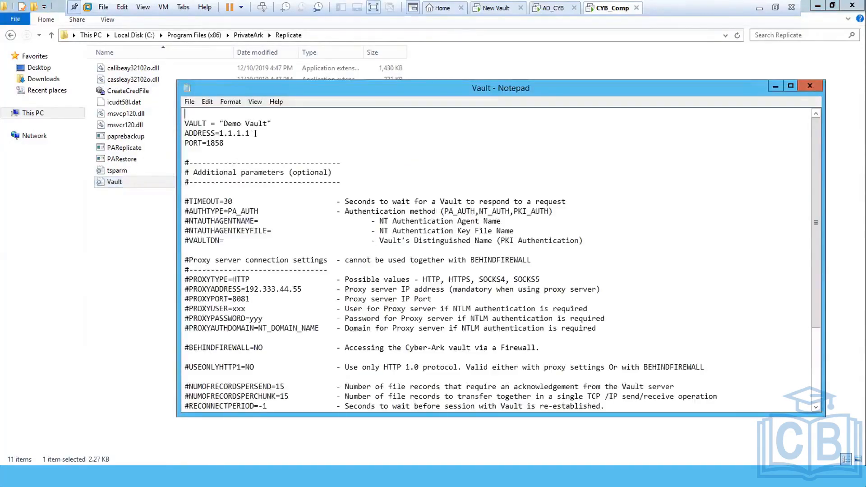
left_click(256, 133)
key("shift+Left")
key("shift+Left")
key("shift+Left")
key("shift+Left")
key("shift+Left")
key("shift+Left")
key("shift+Left")
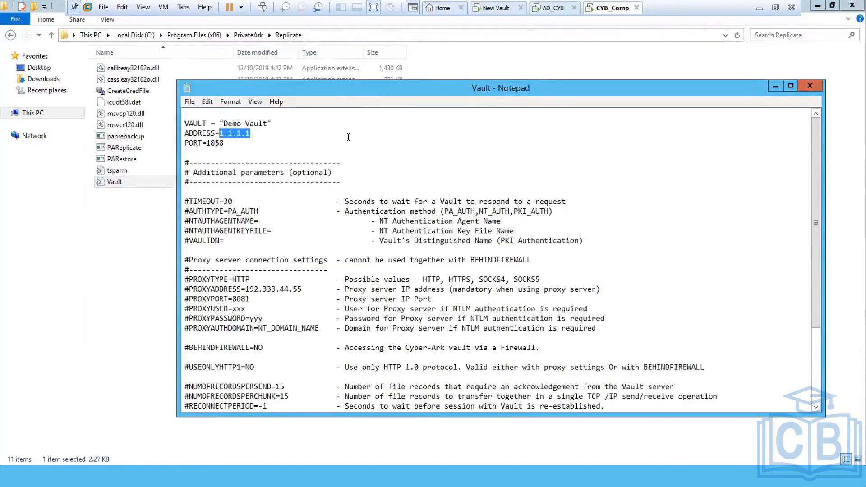
type("10.10.1.1")
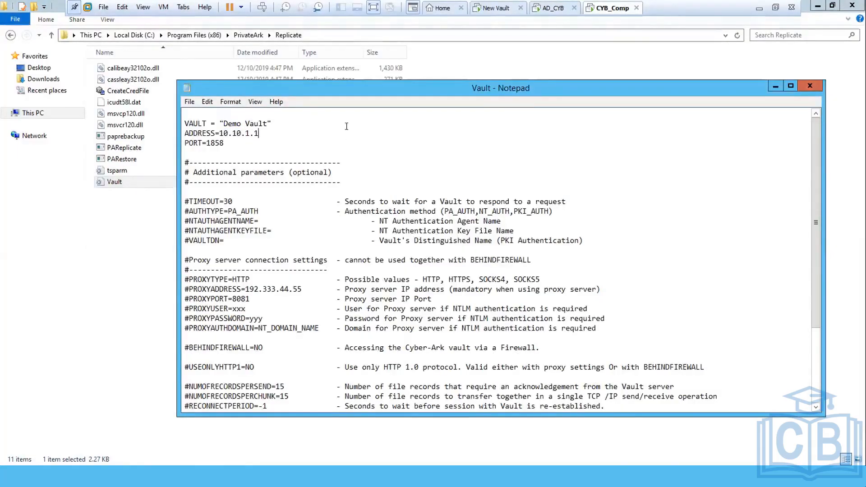
left_click(806, 86)
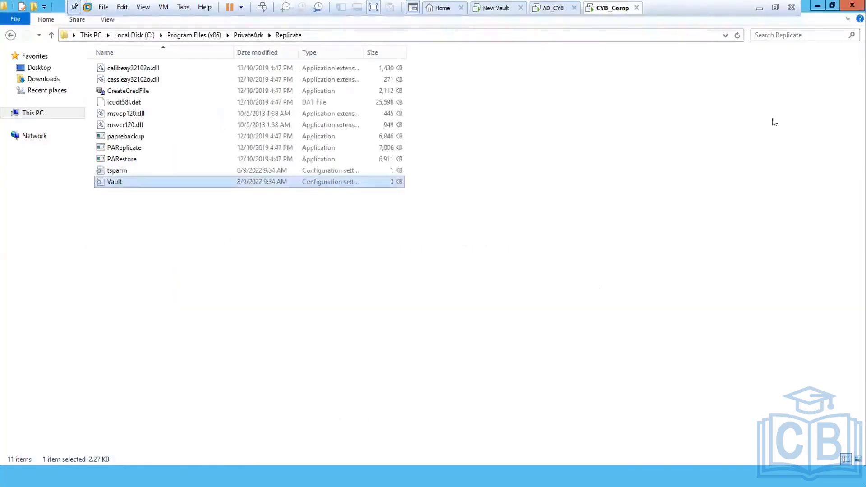
Step: Deselect the Vault file and minimize the Replicate Explorer window to reveal the desktop
left_click(571, 232)
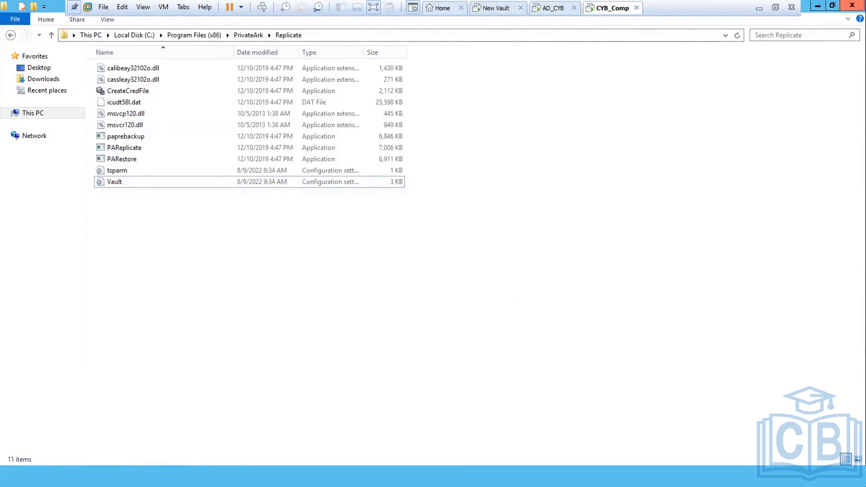
mouse_move(862, 10)
left_click(818, 5)
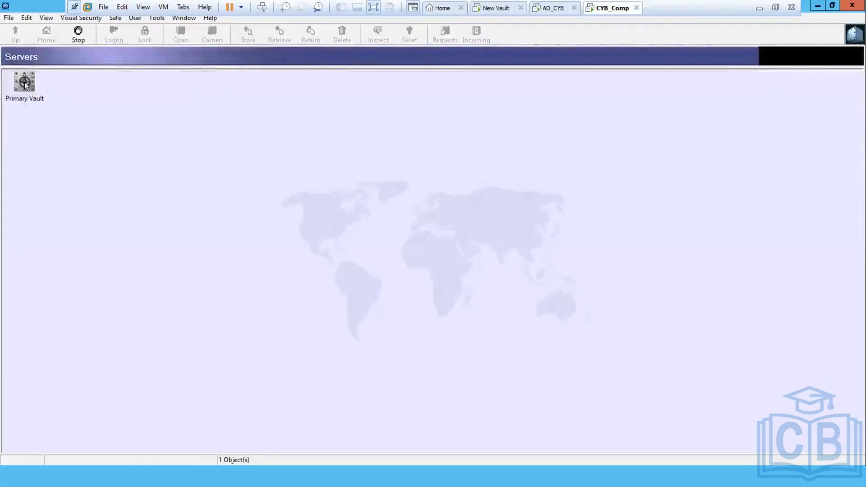
Step: Switch the Primary Vault server's advanced properties to PrivateArk authentication
left_click(24, 82)
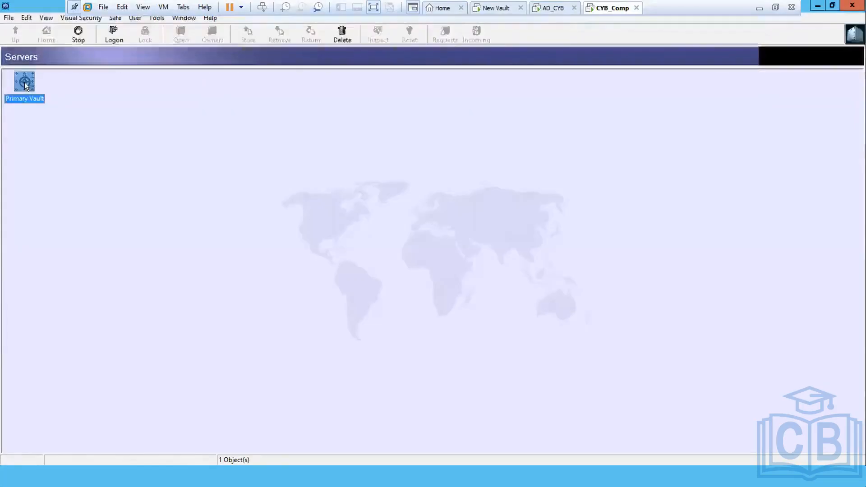
double_click(24, 82)
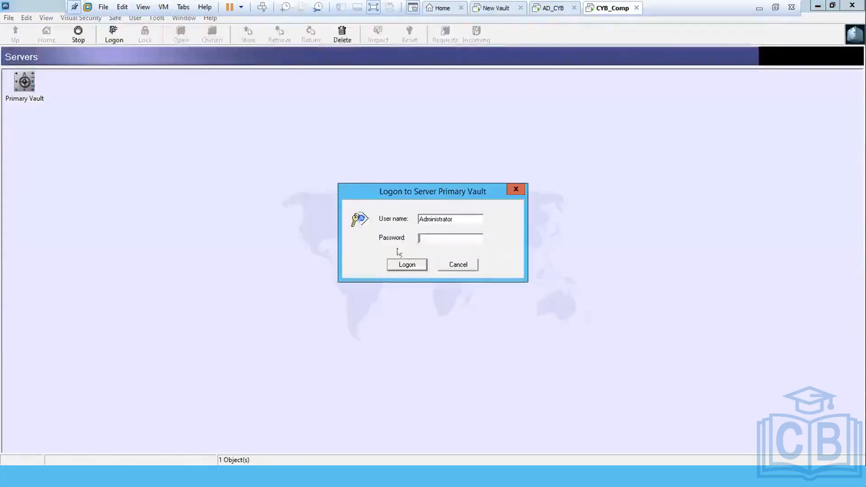
left_click(447, 260)
right_click(21, 87)
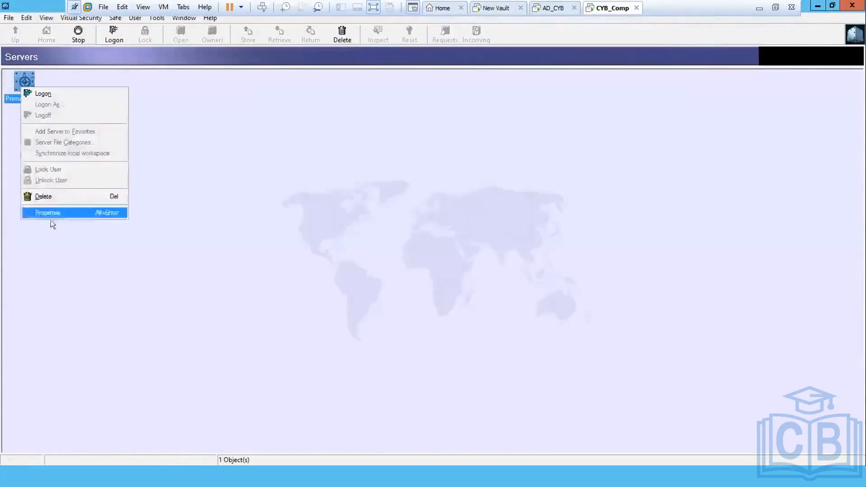
left_click(51, 211)
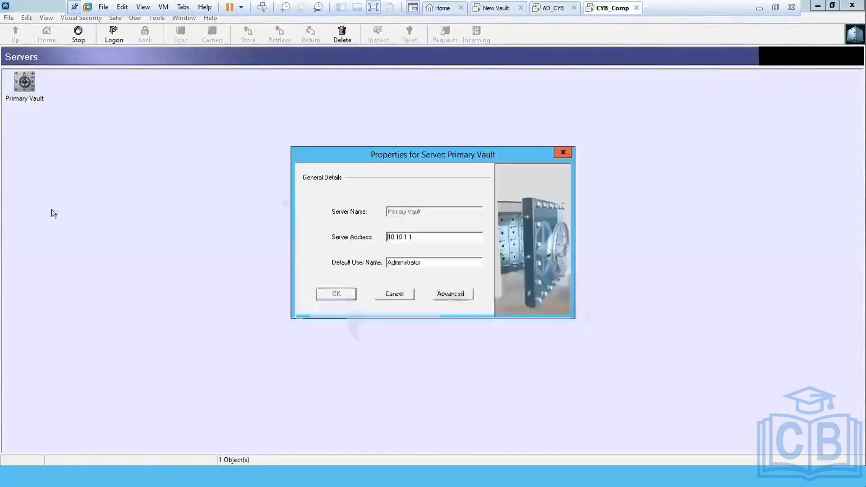
left_click(443, 296)
left_click(386, 265)
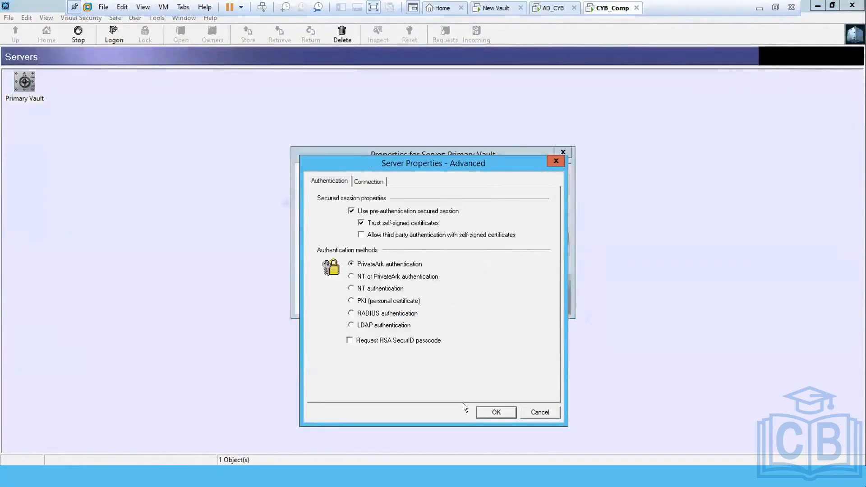
left_click(495, 413)
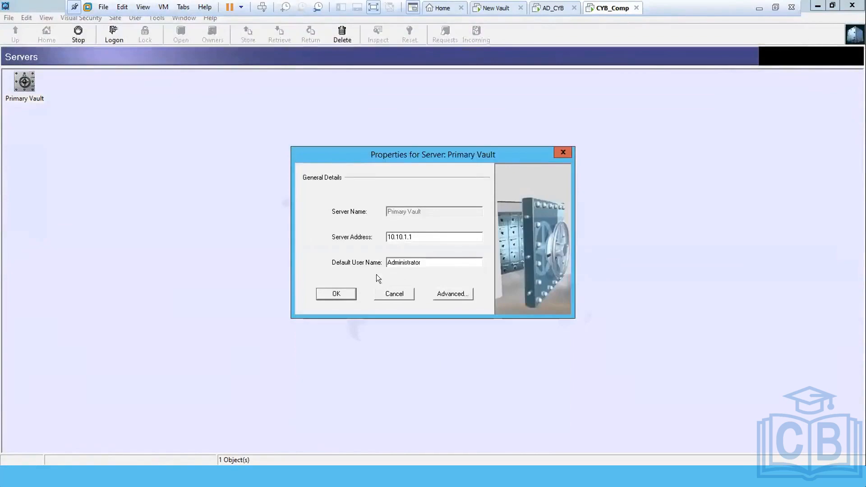
left_click(339, 292)
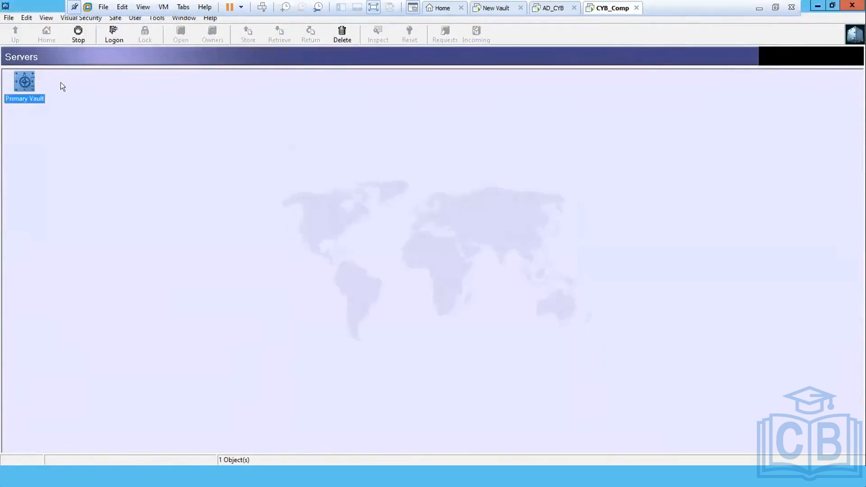
Step: Log on to Primary Vault with the administrator password and dismiss the disconnected-session message
double_click(20, 81)
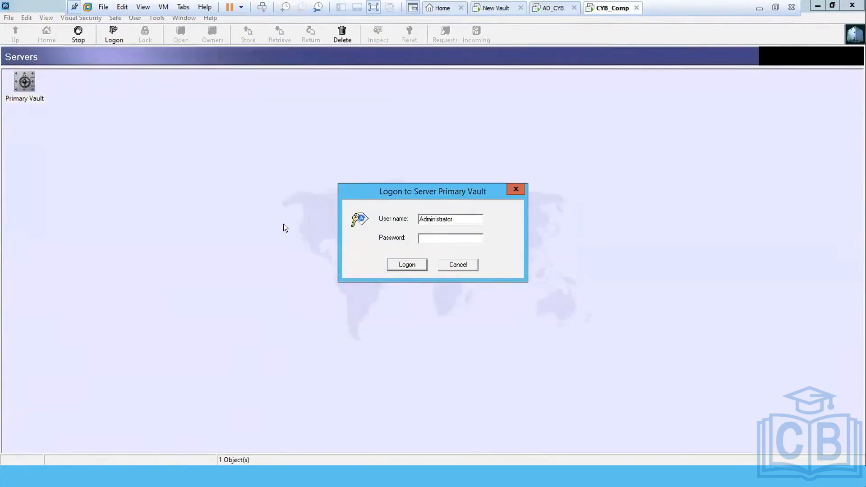
type("**********")
key("Return")
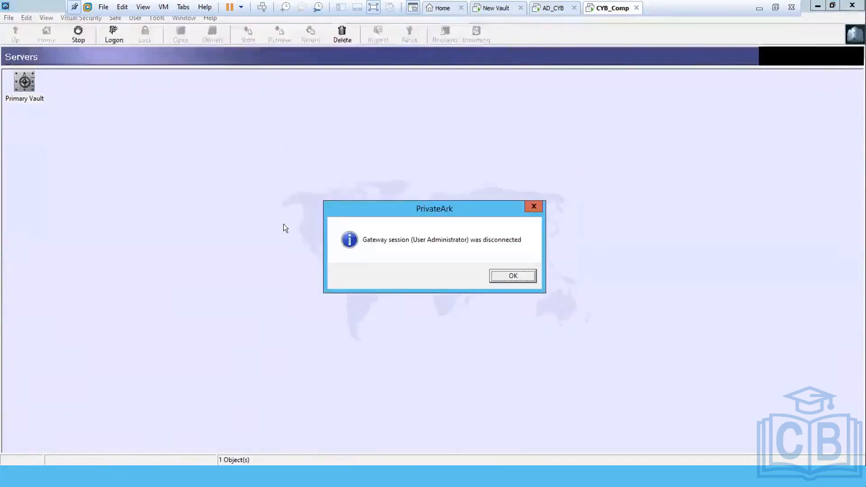
key("Return")
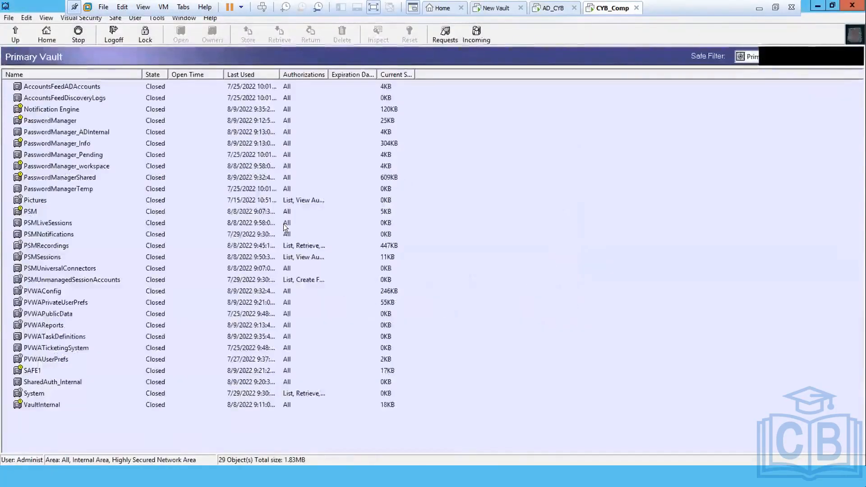
Step: In Users and Groups, expand System and open the Backup user for updating
left_click(156, 18)
mouse_move(163, 65)
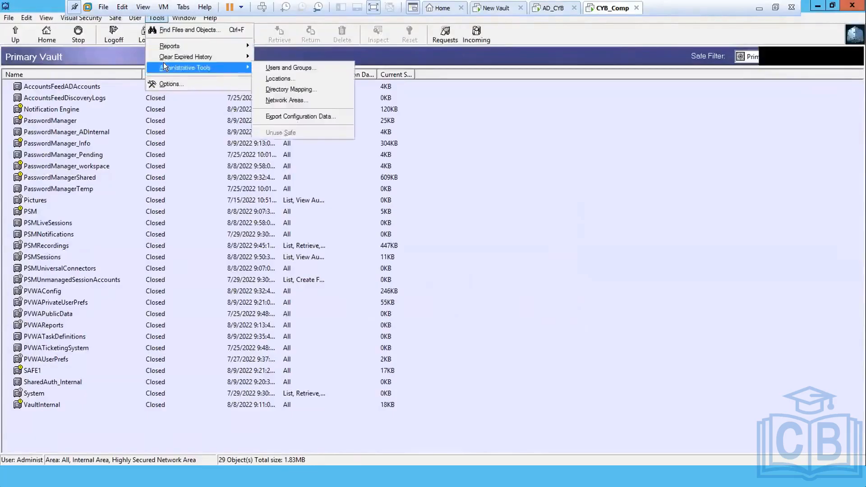
left_click(266, 68)
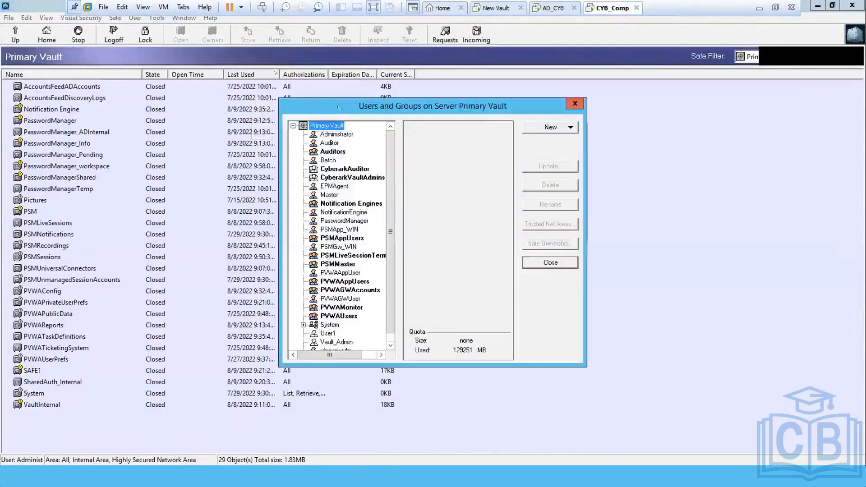
left_click(343, 272)
key("b")
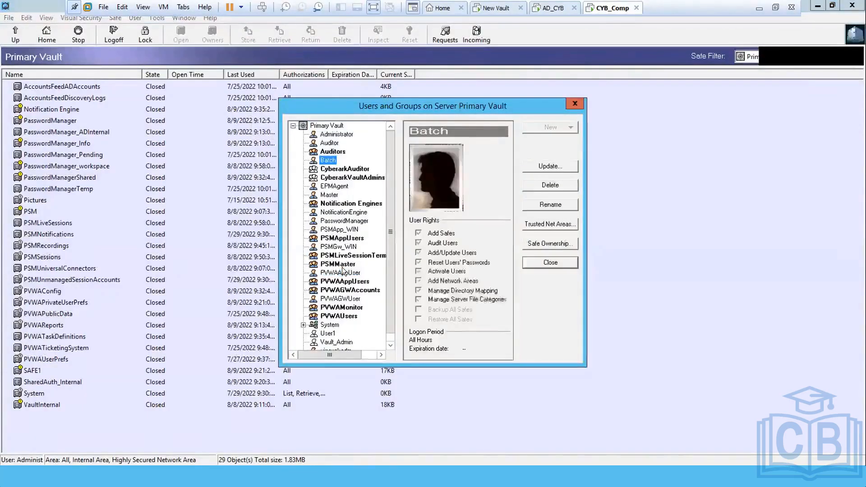
key("Down")
key("Down")
key("Down")
key("Down")
key("Down")
key("Down")
key("Down")
key("Down")
key("Down")
key("Down")
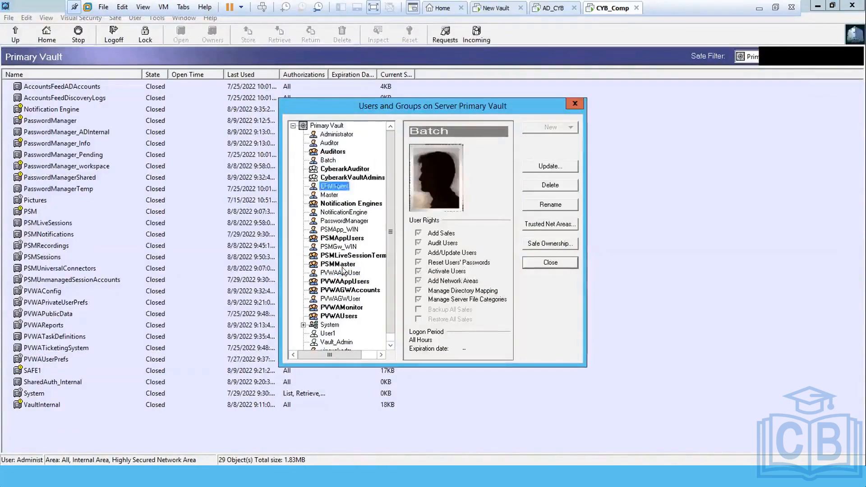
key("Down")
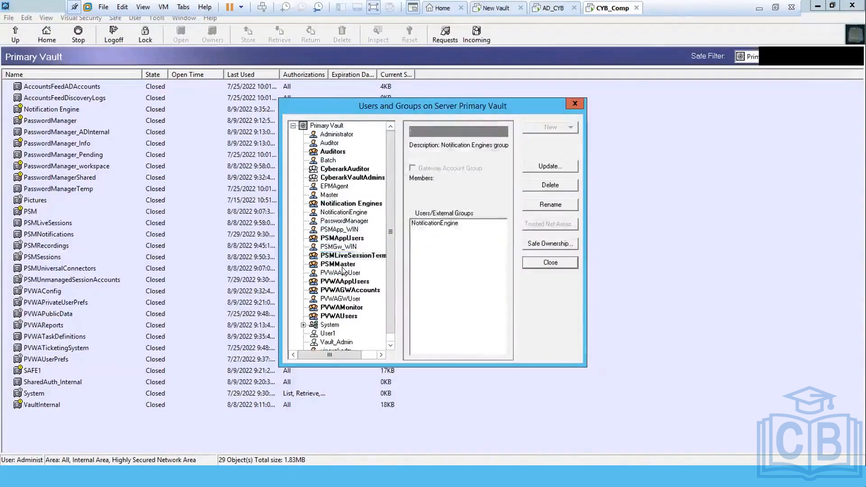
left_click(303, 325)
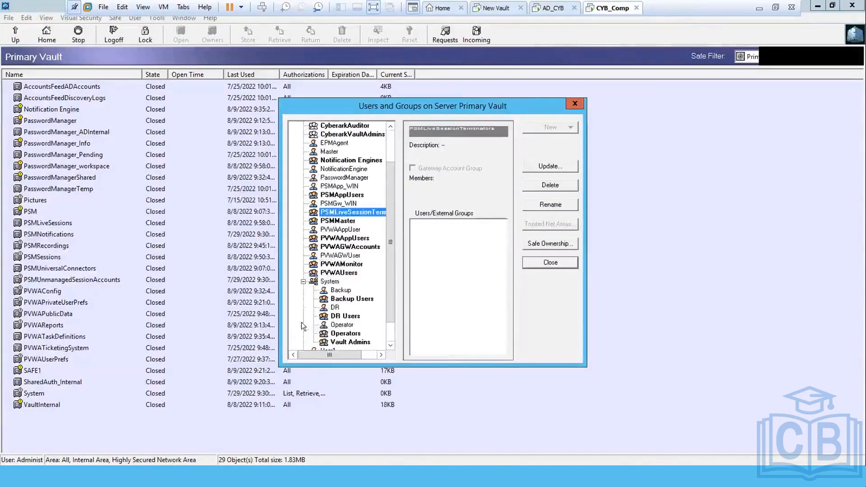
left_click(339, 291)
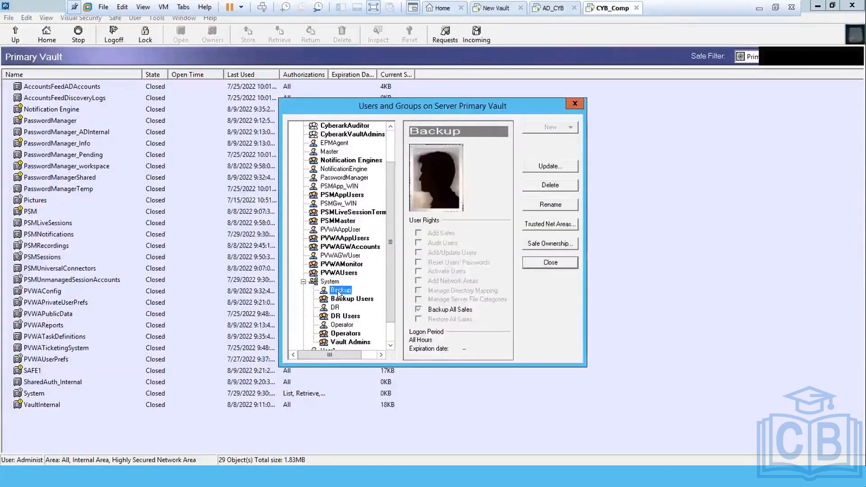
left_click(550, 166)
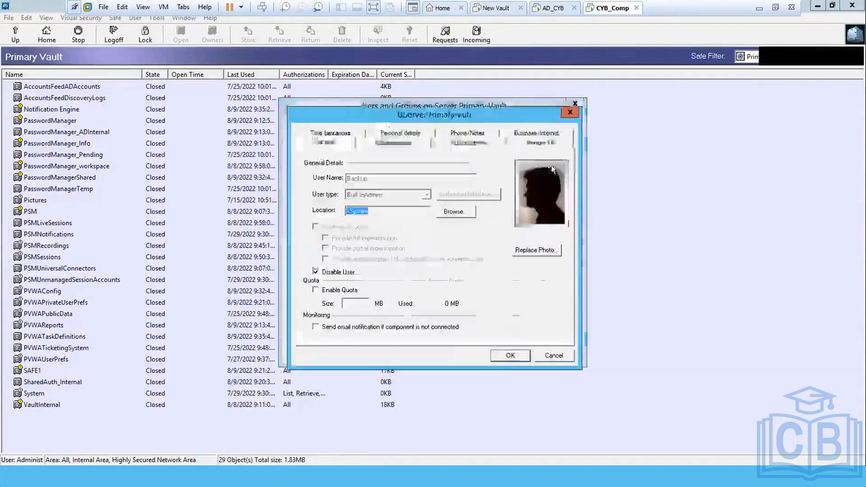
Step: Uncheck Disable User for Backup, enter and confirm its new password, and save
left_click(342, 271)
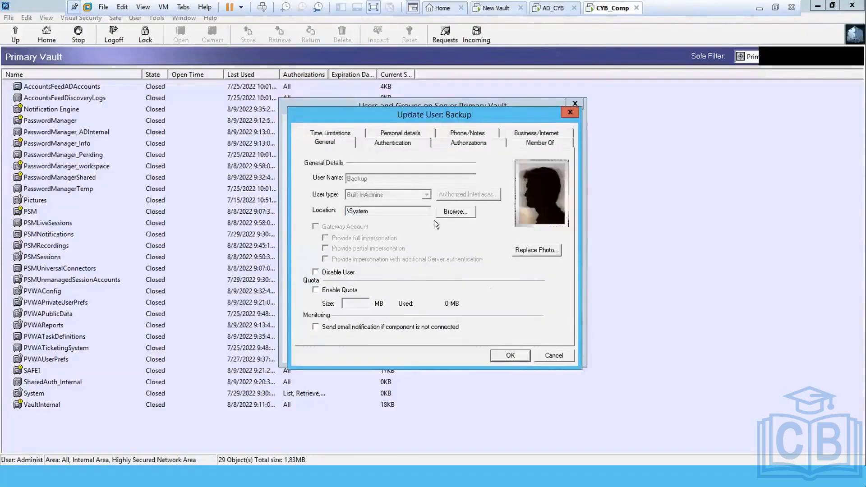
left_click(403, 144)
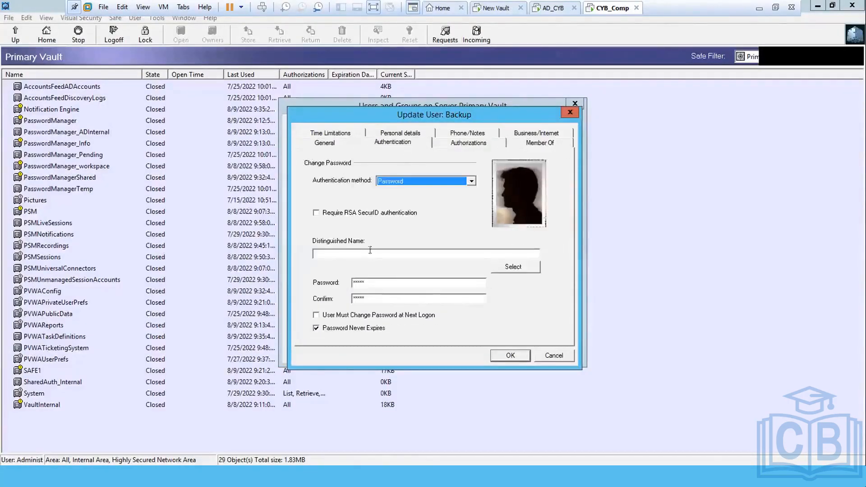
double_click(380, 281)
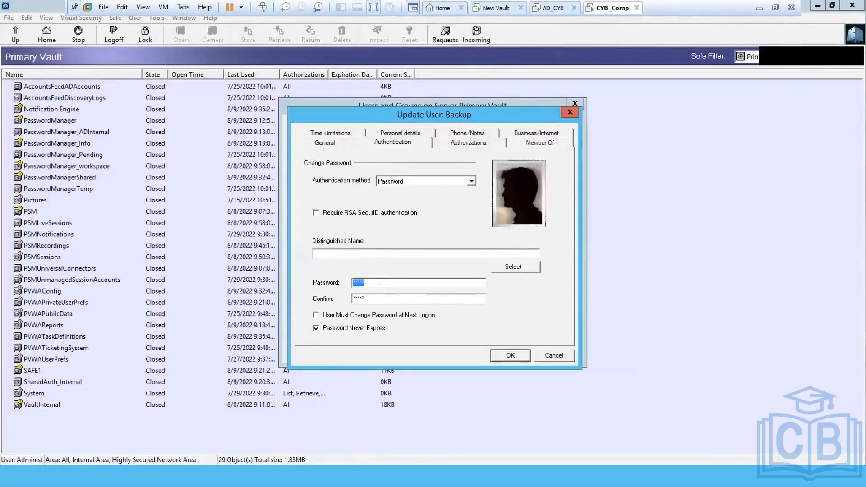
type("****")
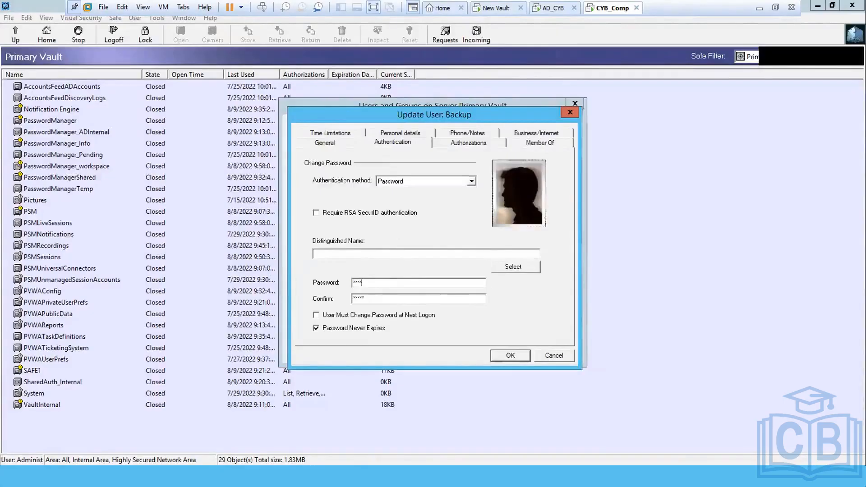
key("BackSpace")
key("BackSpace")
key("BackSpace")
key("BackSpace")
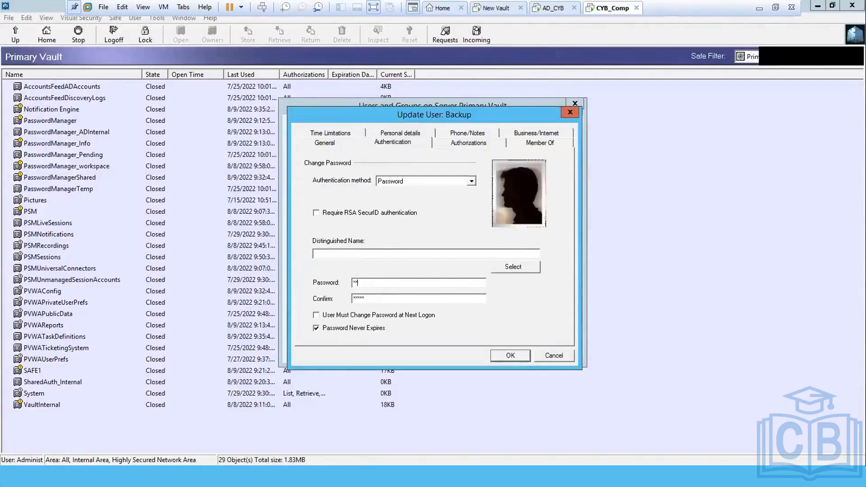
type("*")
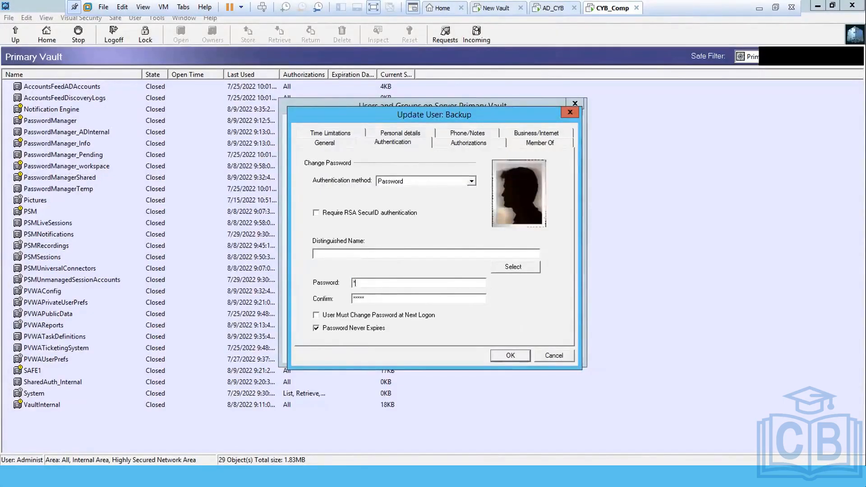
type("*********")
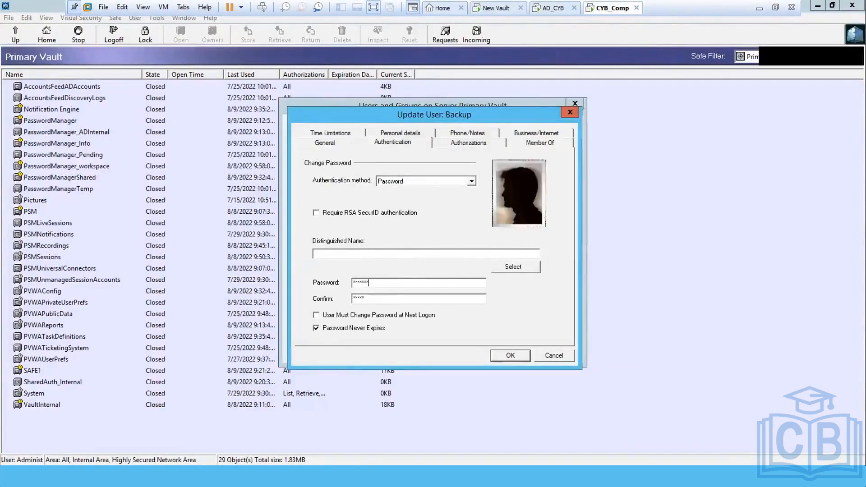
key("Tab")
type("*")
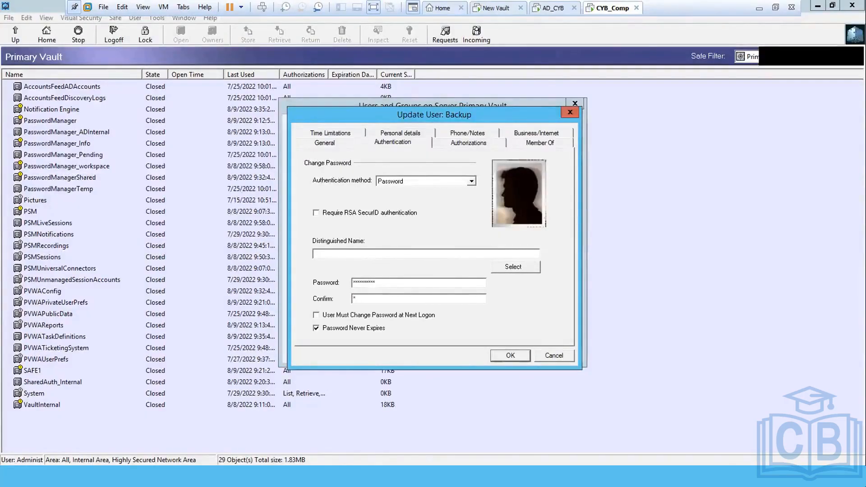
type("*********")
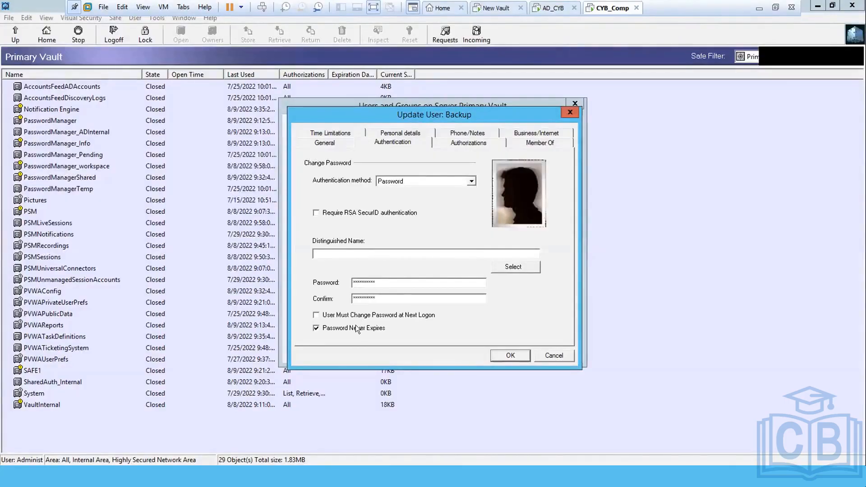
left_click(510, 356)
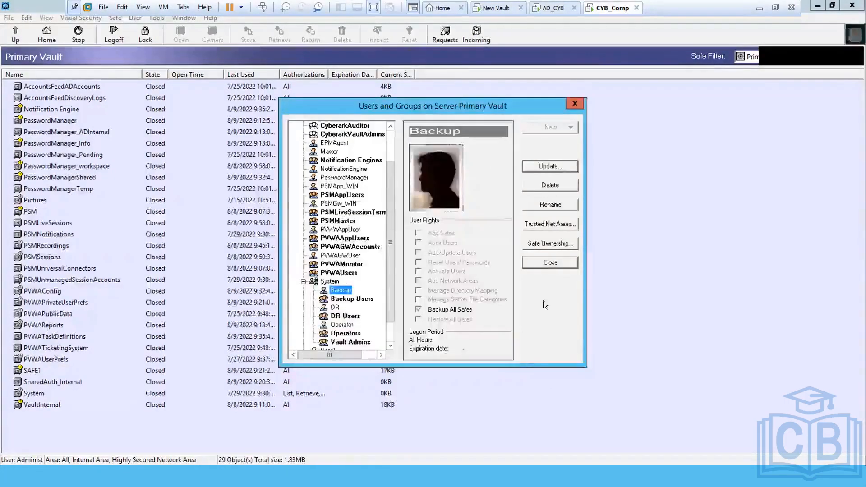
Step: Close Users and Groups, log off Primary Vault, and minimize PrivateArk Client
left_click(546, 263)
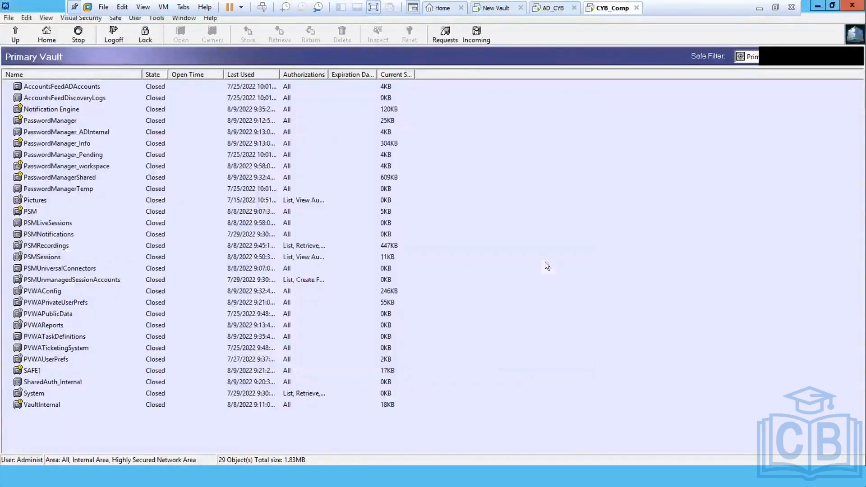
left_click(113, 34)
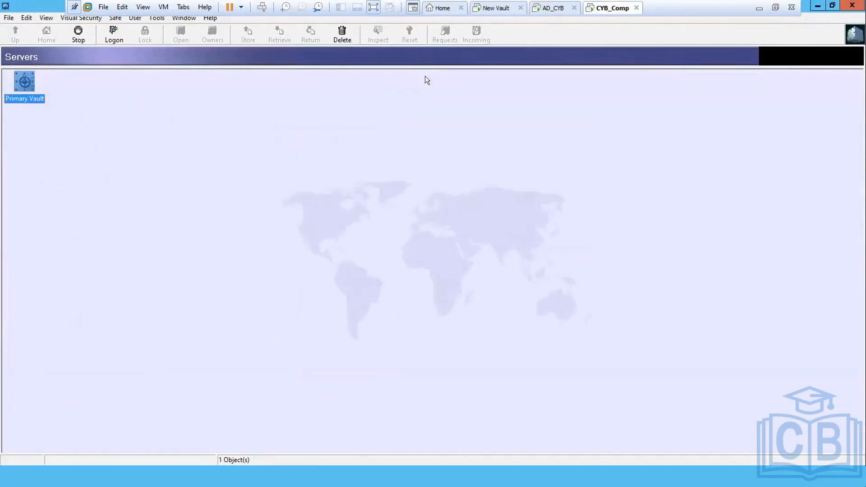
left_click(817, 5)
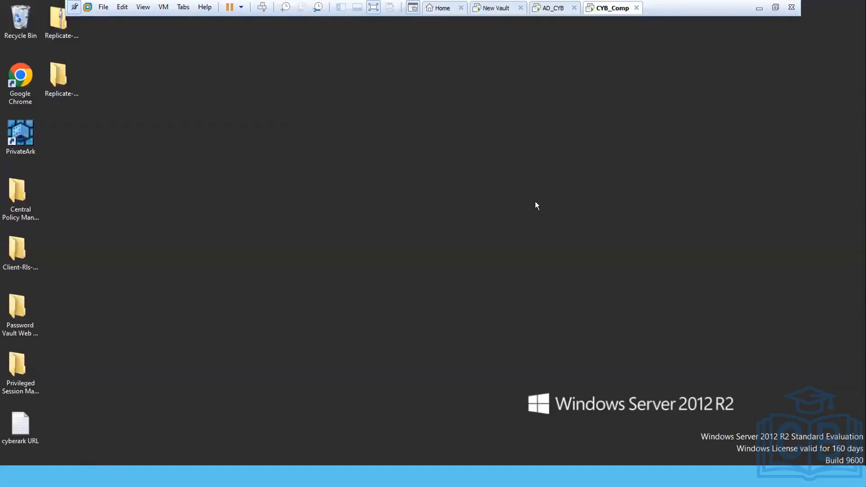
Step: Launch Notepad, type the new Backup password into it, select it, and minimize Notepad
key("super+r")
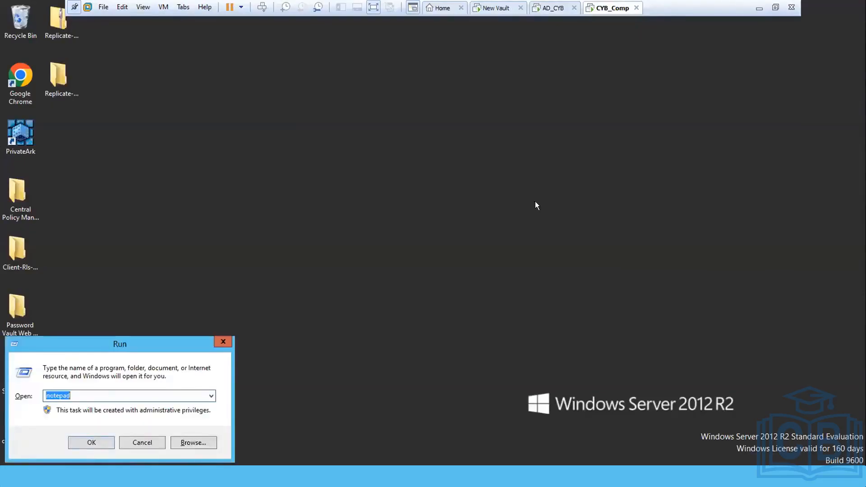
key("Return")
type("C")
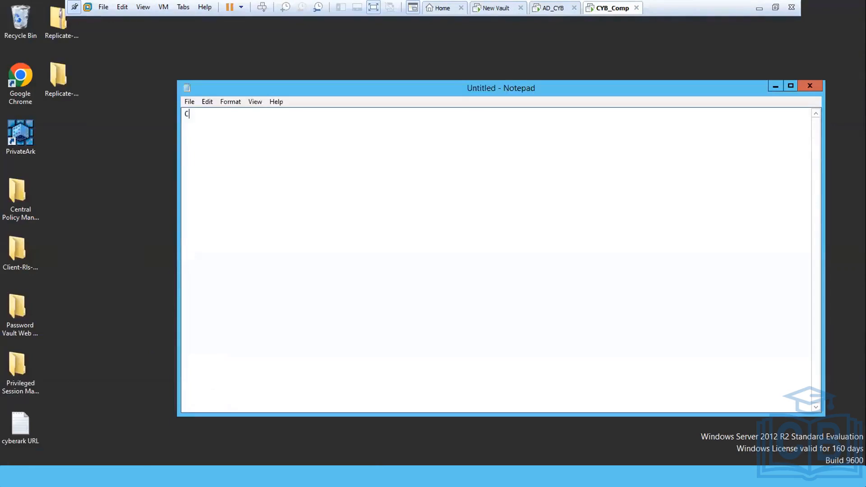
type("yb")
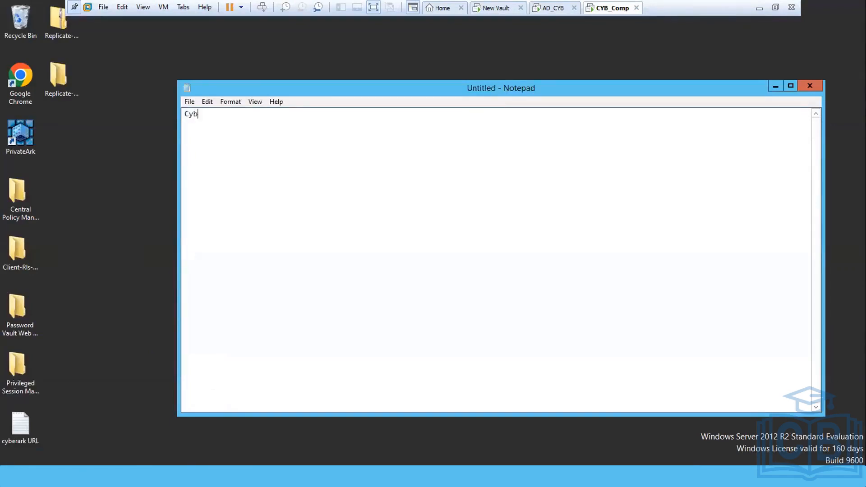
type("erark12")
key("ctrl+a")
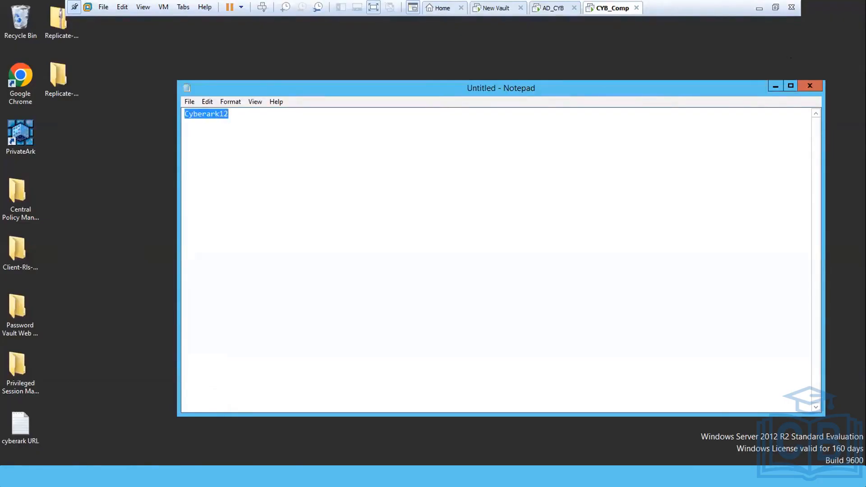
left_click(775, 85)
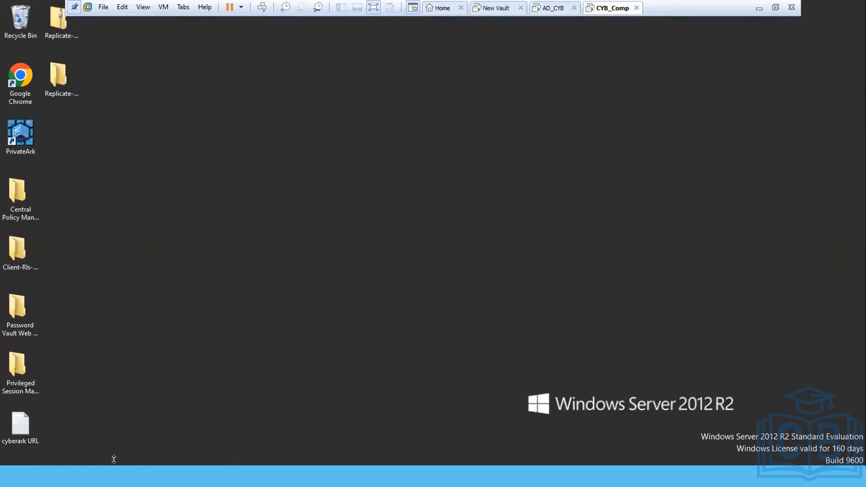
Step: Restore the Replicate folder window and select its full path in the address bar
mouse_move(114, 476)
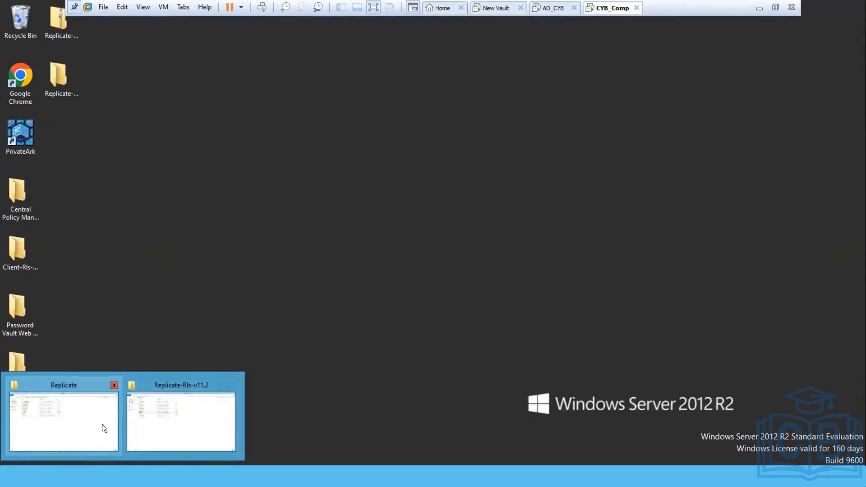
left_click(43, 412)
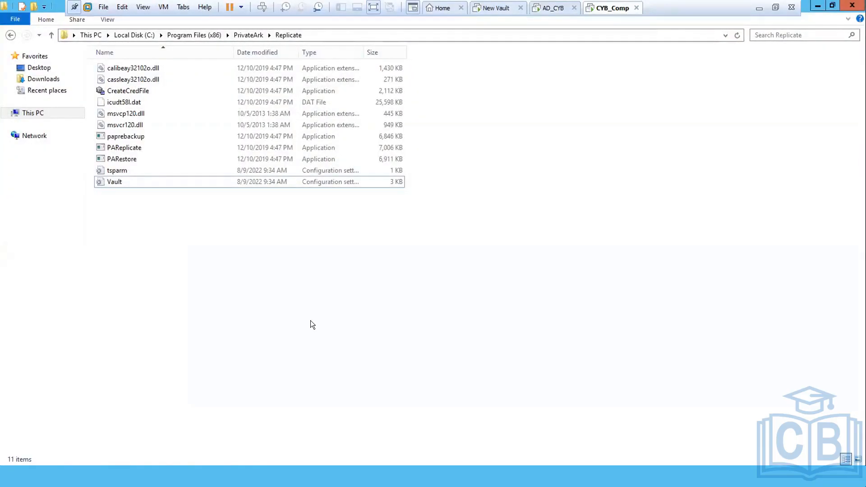
left_click(429, 34)
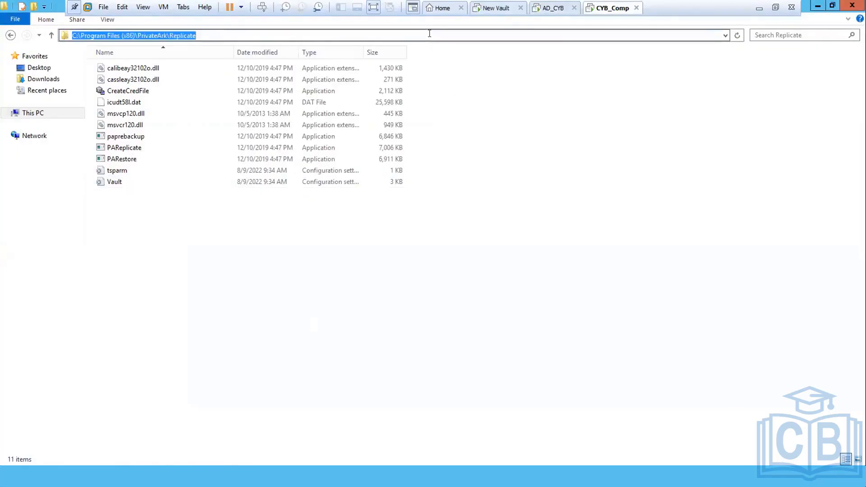
Step: Run cmd as a command prompt, reposition it, then close it and refocus the file list
key("super+r")
type("cmd")
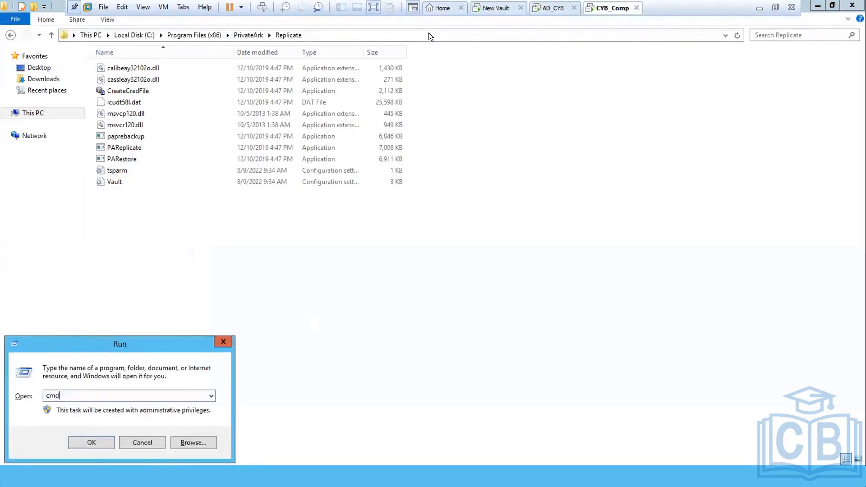
key("Return")
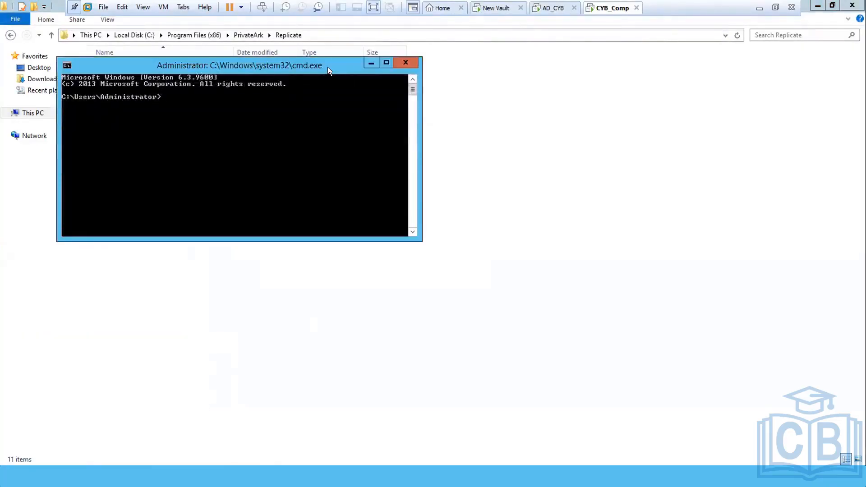
left_click_drag(328, 67, 521, 214)
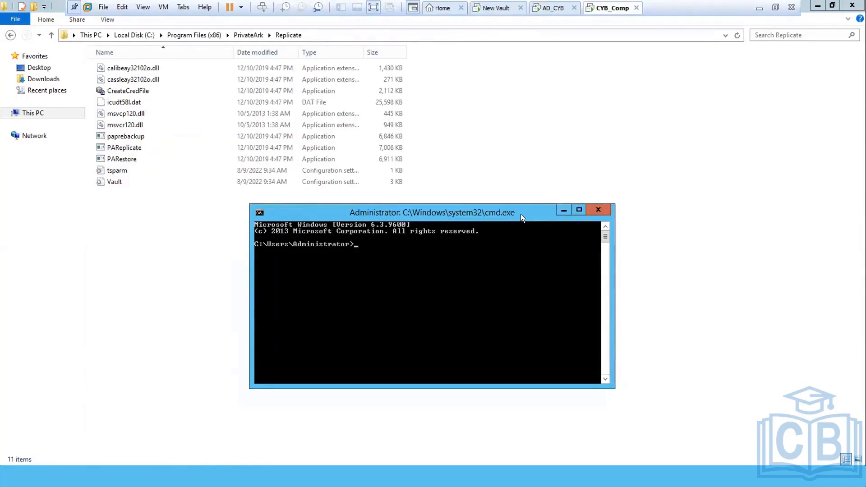
left_click(596, 210)
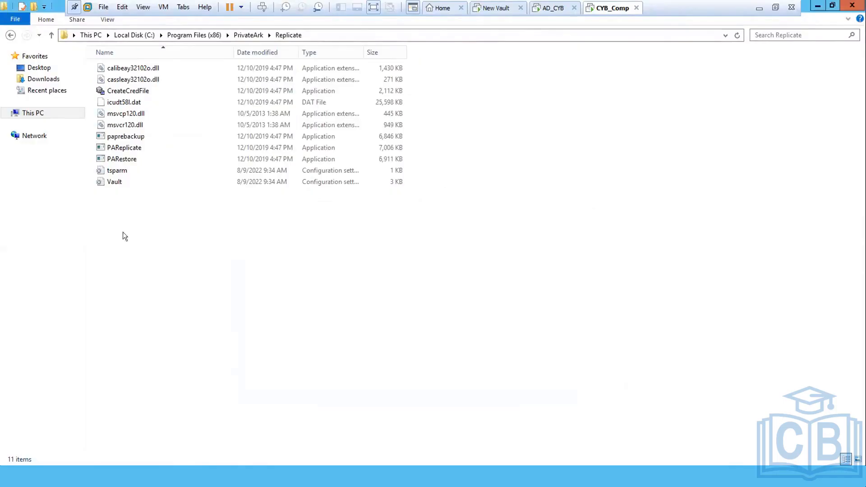
left_click(110, 252)
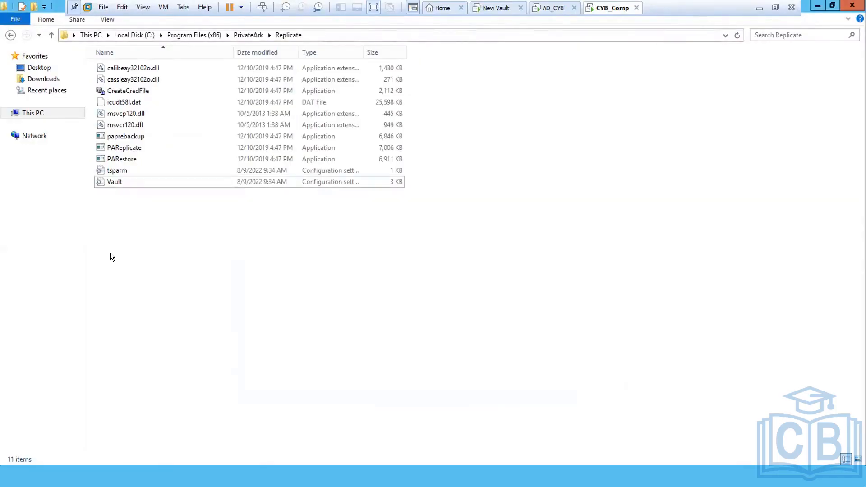
Step: Open a command window in the Replicate folder and move it lower on screen
right_click(388, 276)
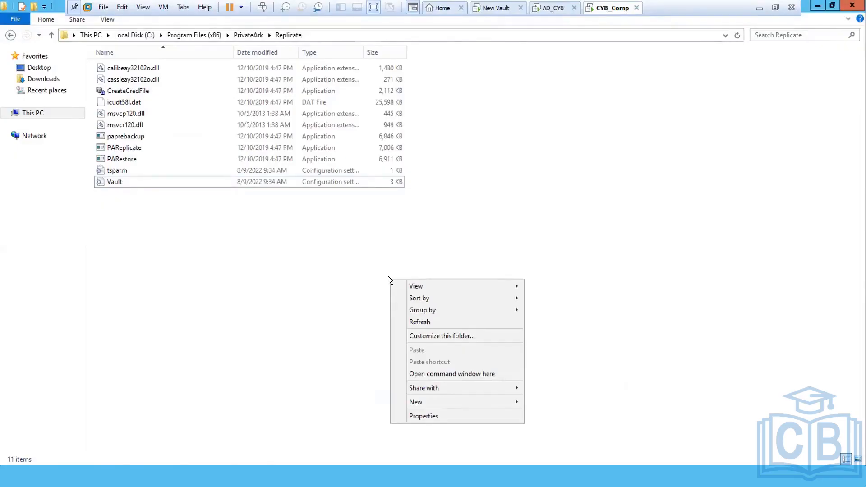
left_click(441, 376)
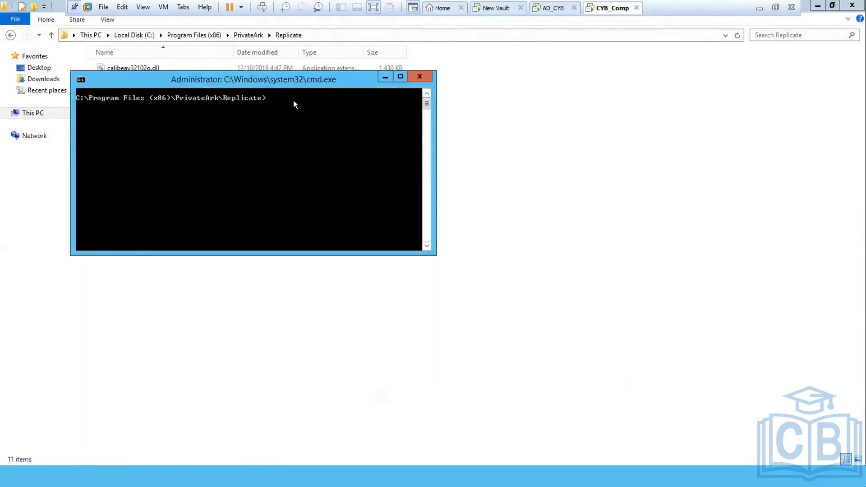
left_click_drag(283, 83, 387, 181)
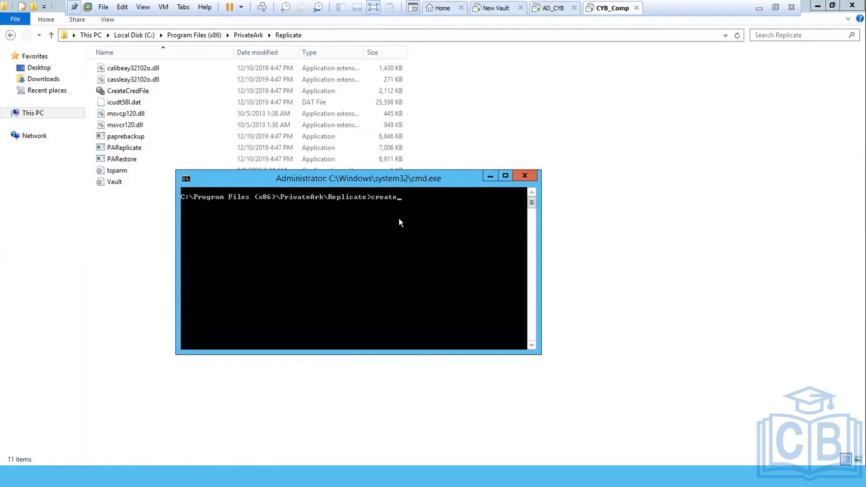
Step: Run CreateCredFile.exe user.ini and enter backup as the vault username
key("Tab")
type("user")
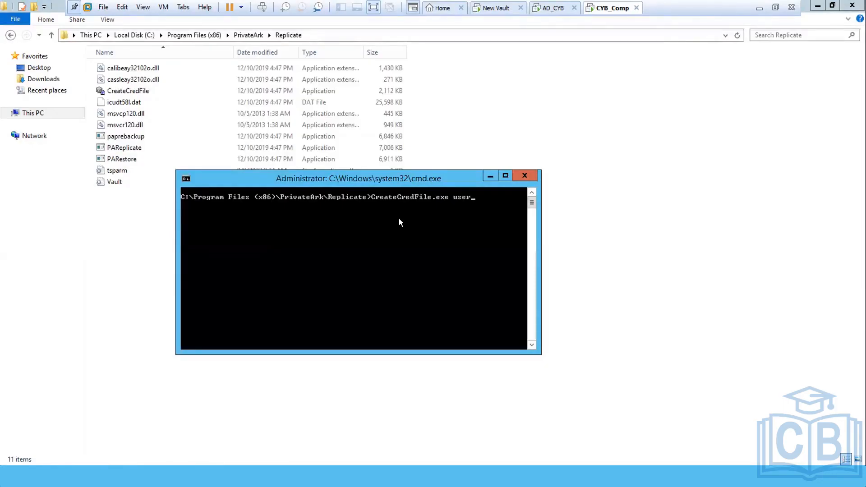
type(".ini")
key("Return")
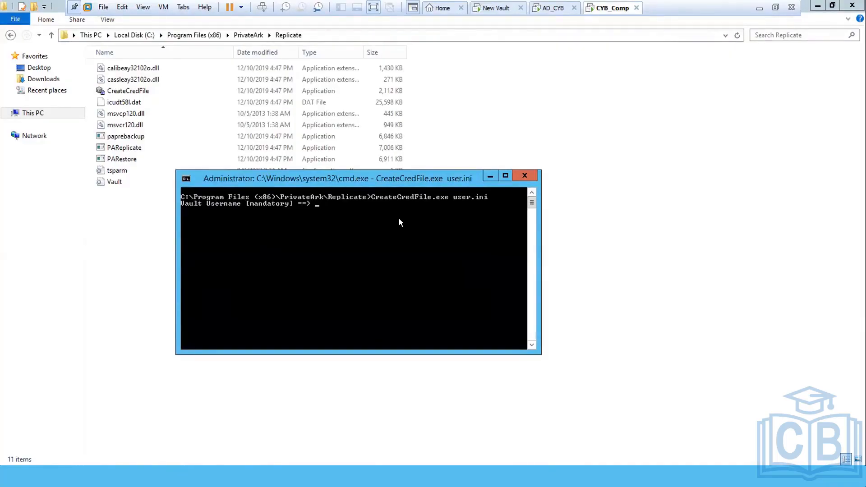
type("backup")
key("Return")
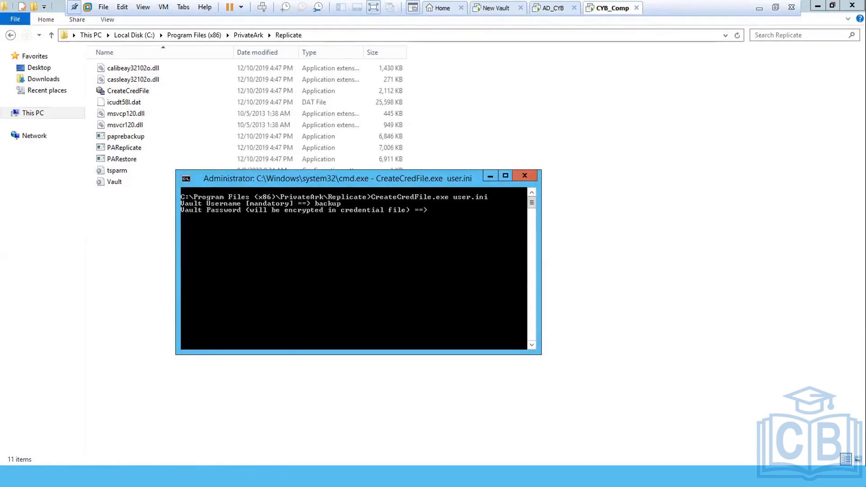
Step: Paste the backup user's password from Notepad at the vault password prompt and submit it
left_click(151, 477)
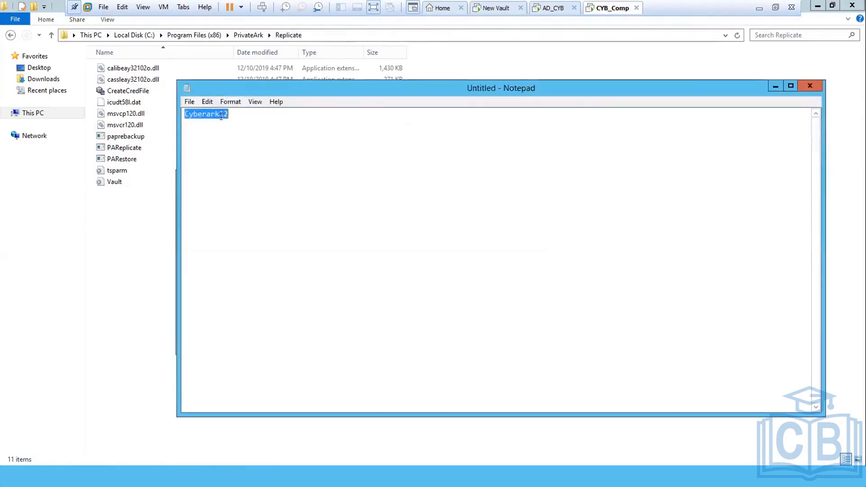
left_click(773, 86)
right_click(423, 267)
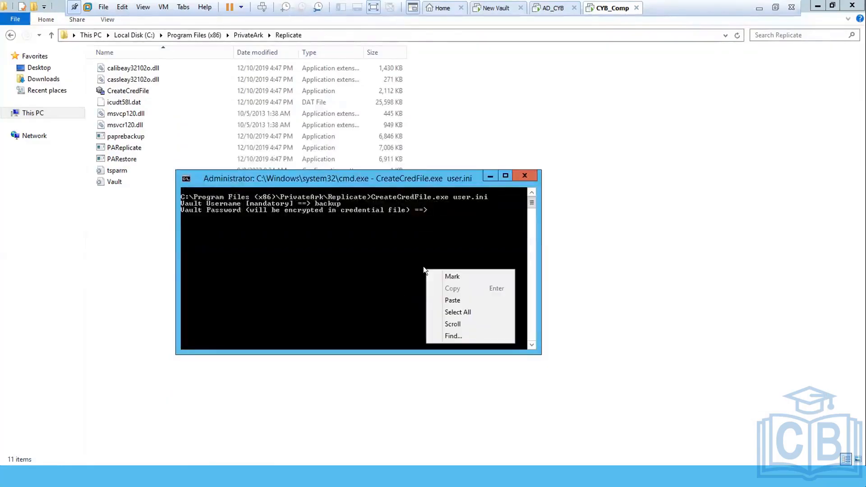
left_click(447, 299)
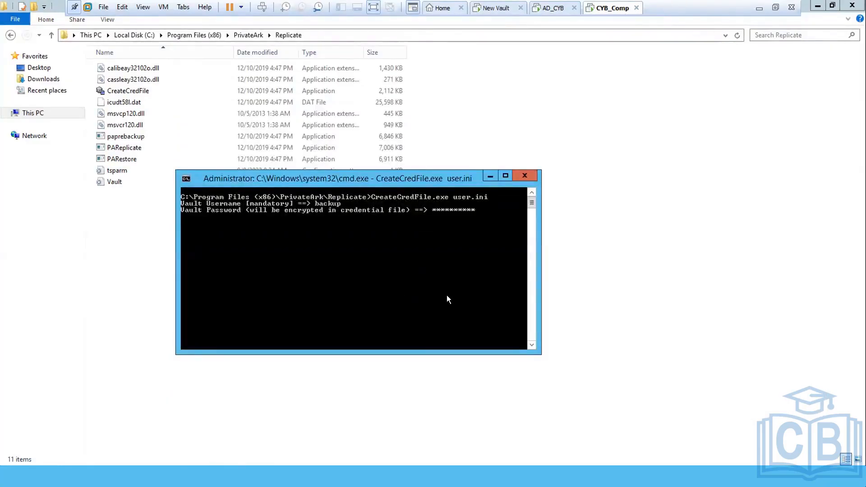
key("Return")
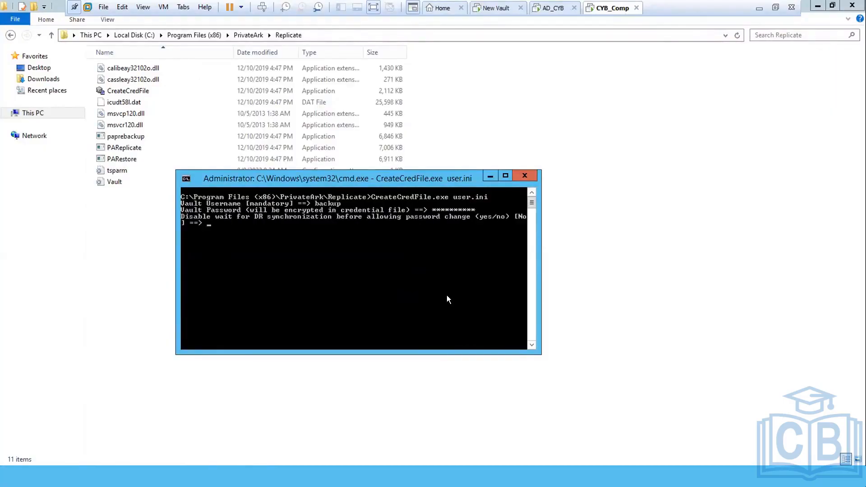
Step: Accept the defaults for DR wait, application type, path, IP, OS user and display-restriction prompts
key("Return")
key("Return")
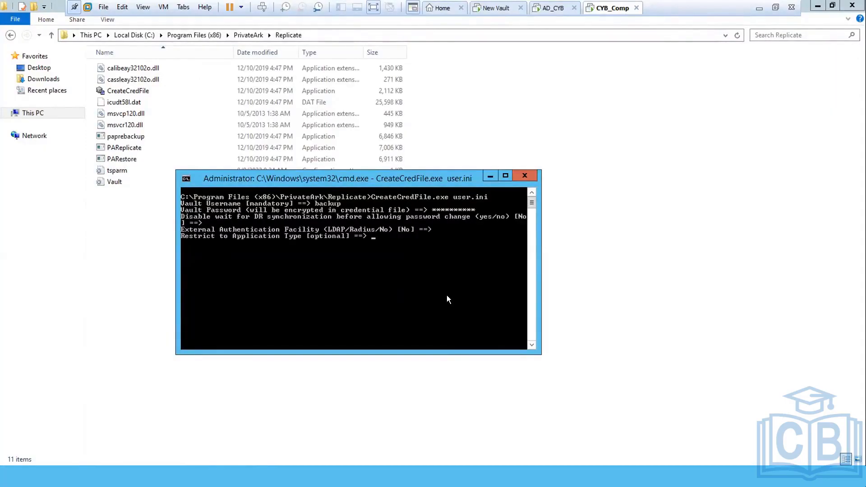
key("Return")
key("Return")
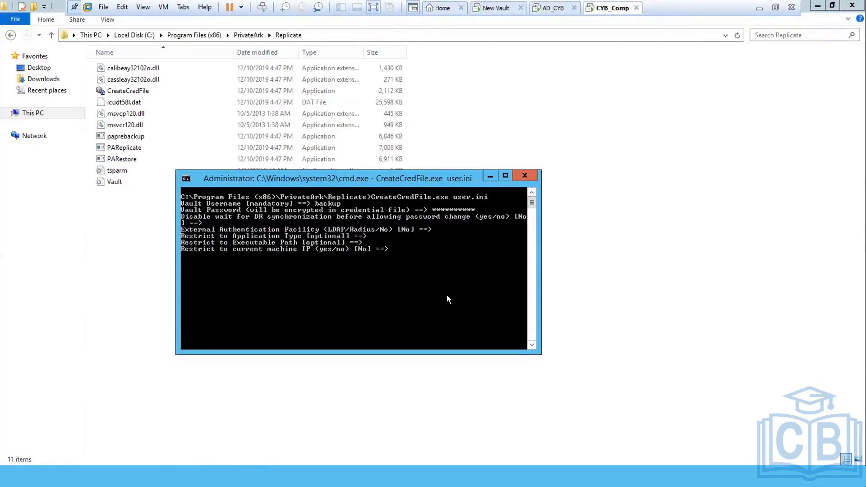
key("Return")
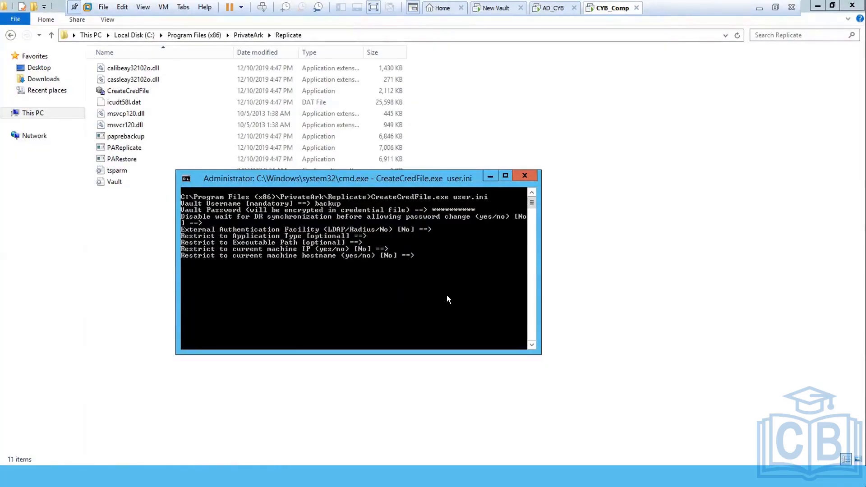
key("Return")
key("Return")
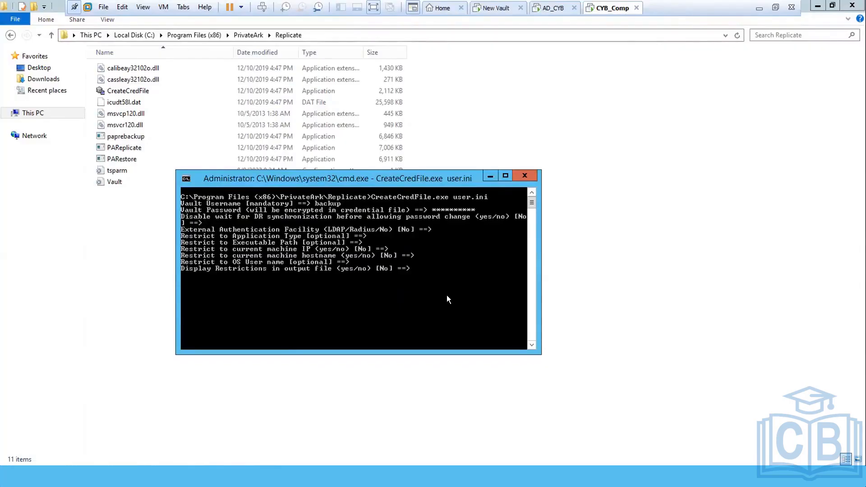
key("Return")
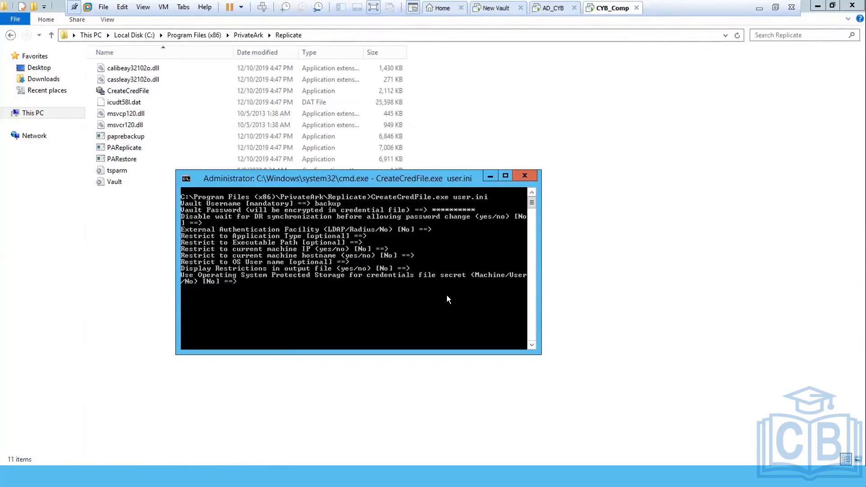
key("Return")
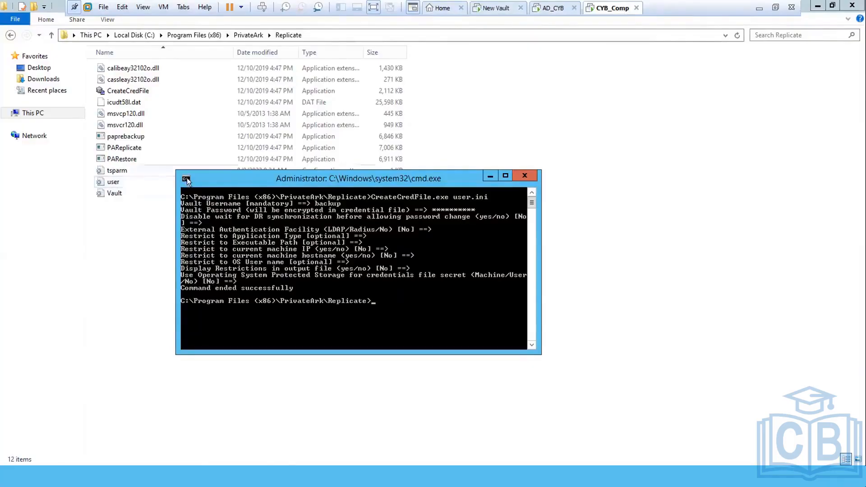
Step: Open the new user.ini in Notepad to confirm Username=backup and an encrypted password
left_click_drag(226, 178, 381, 230)
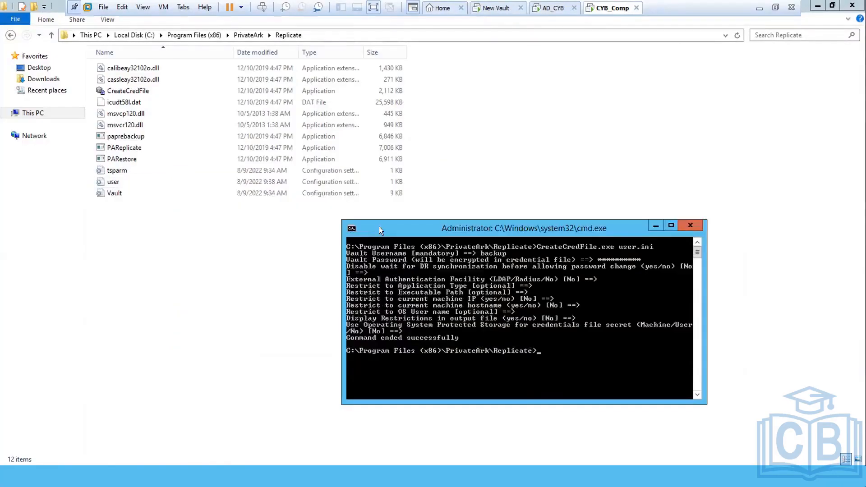
double_click(108, 182)
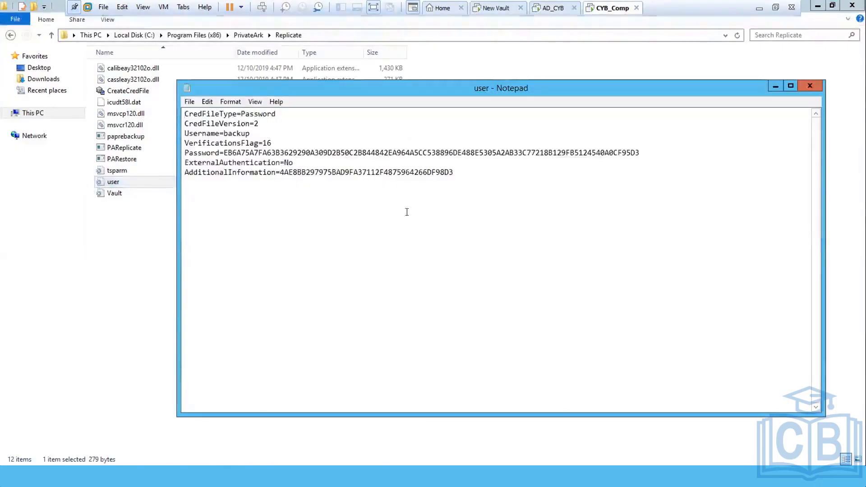
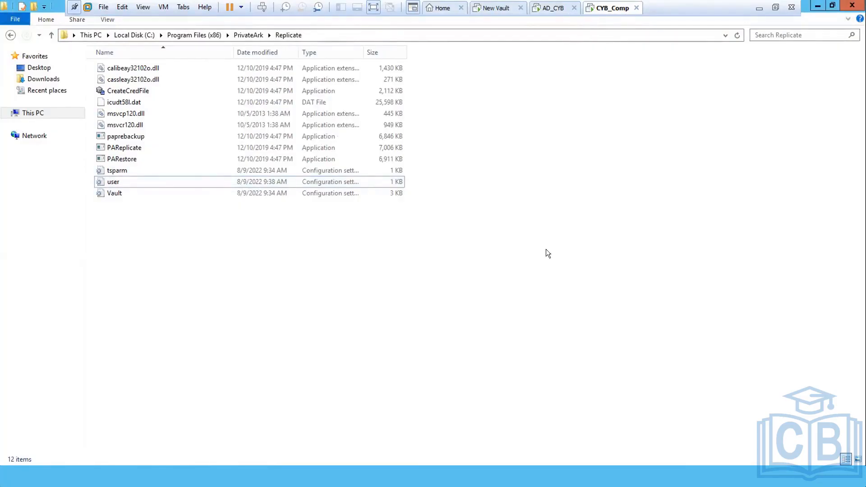
Step: Run PAReplicate.exe vault.ini /logonfromfile user.ini /fullbackup in Command Prompt for a full DR replication
left_click(259, 477)
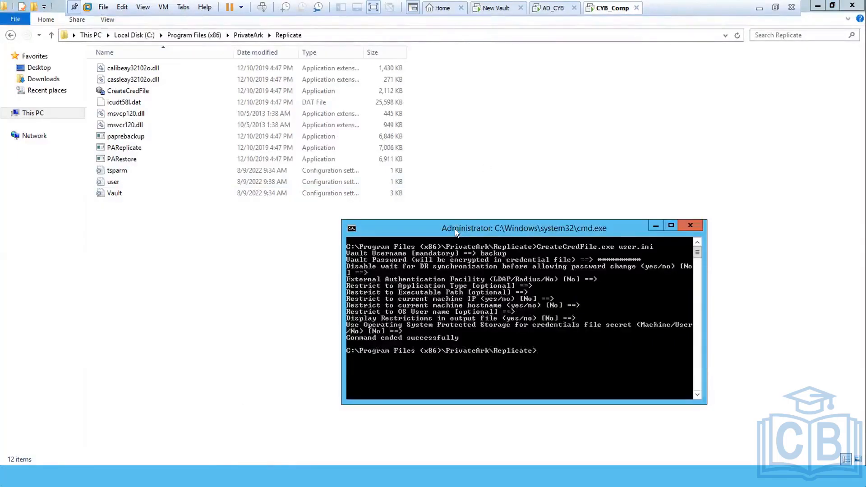
left_click_drag(455, 229, 361, 224)
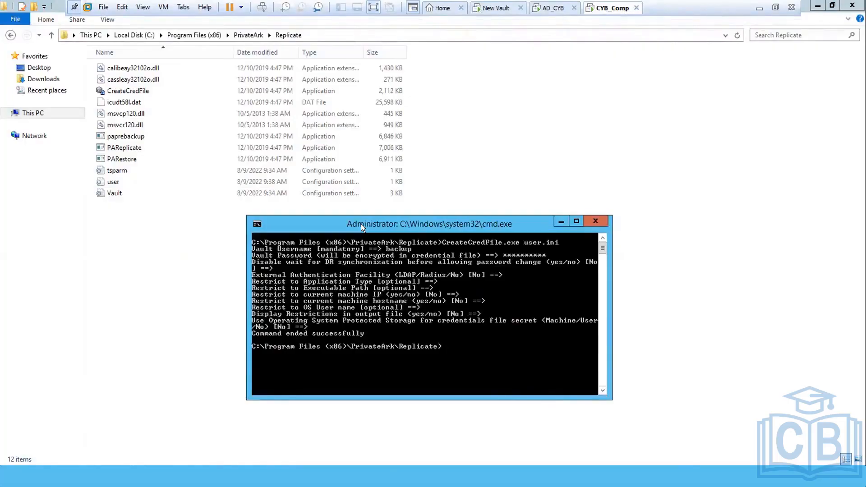
type("pareplicate")
key("Tab")
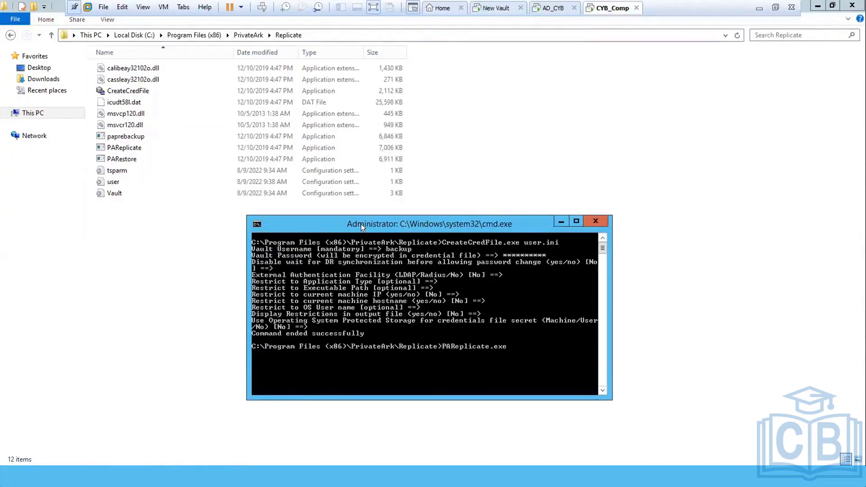
type("vault.ini /logonfromfile user")
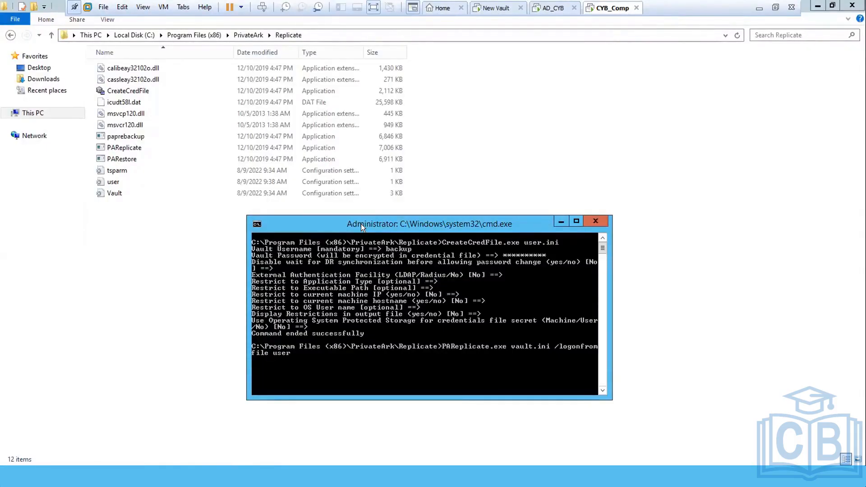
type(".ini")
type("/fullbackup")
key("Return")
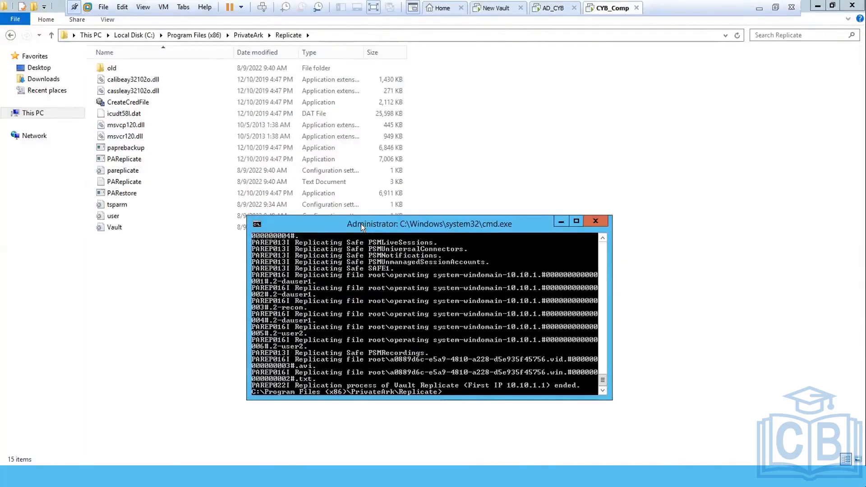
Step: Open the PAReplicate log, scroll to its replication-ended entry, then close it
left_click(560, 221)
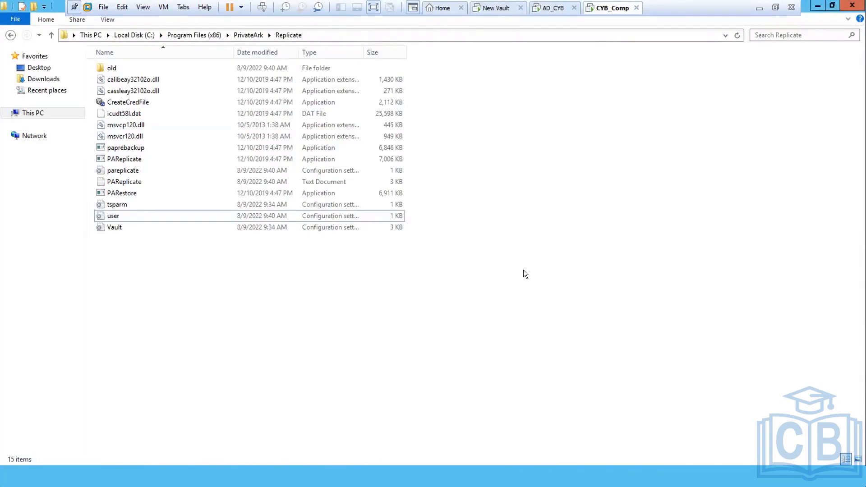
key("p")
key("p")
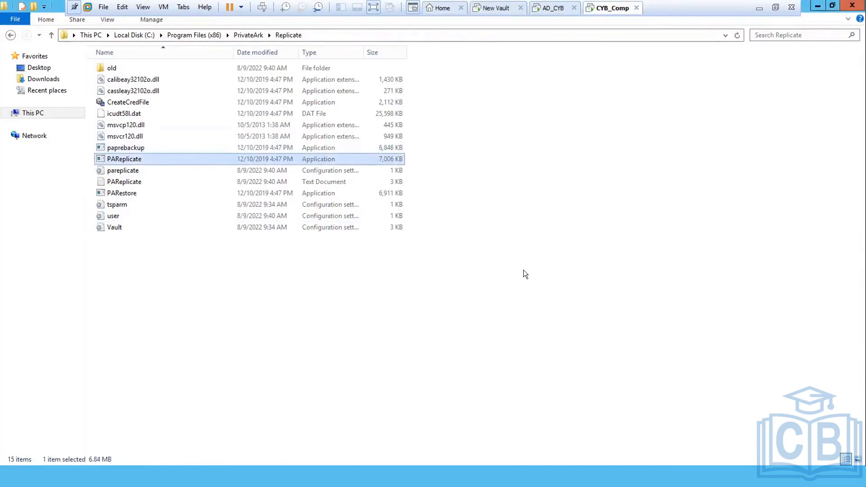
key("p")
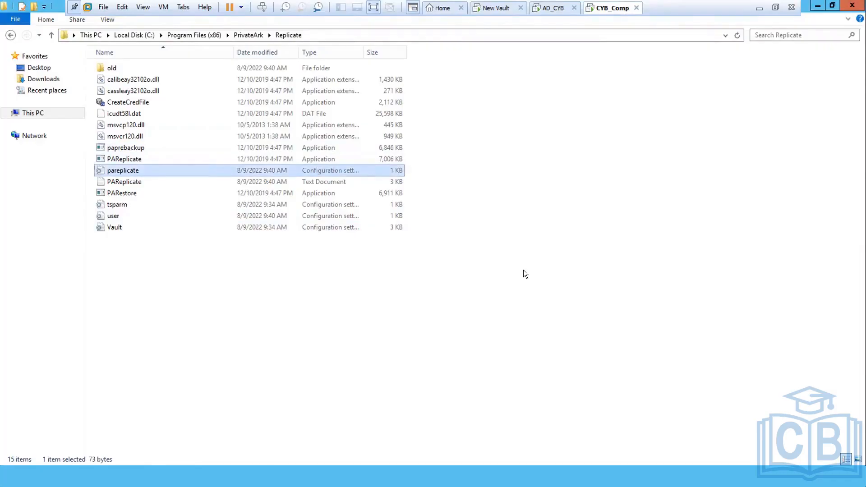
key("p")
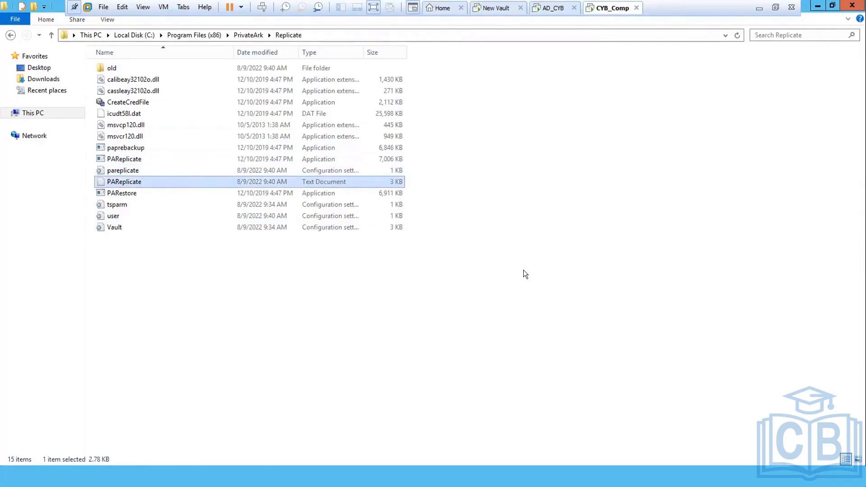
key("Return")
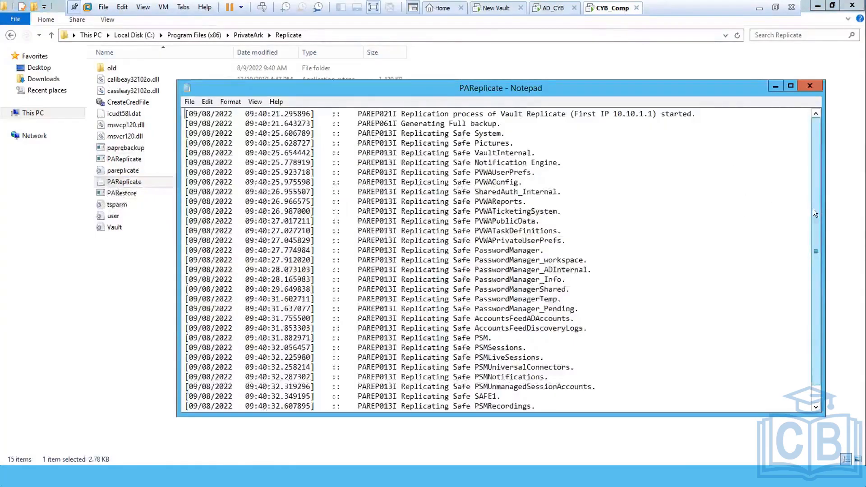
left_click_drag(813, 209, 817, 300)
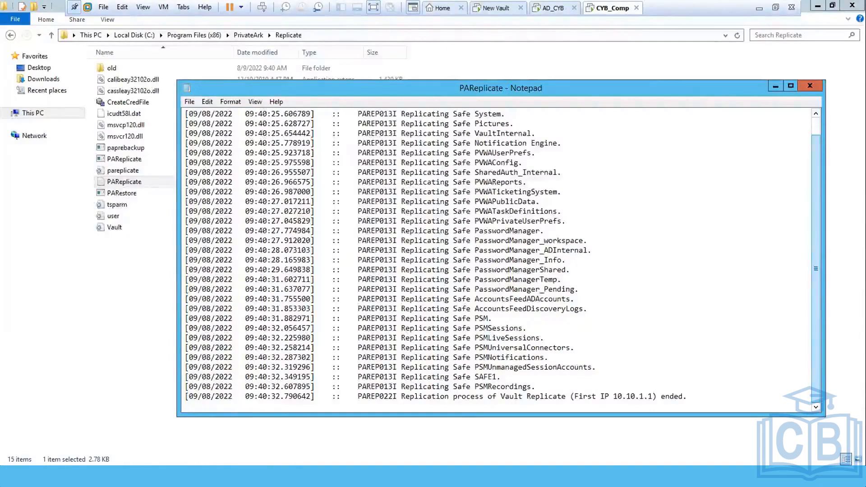
left_click(809, 86)
left_click(630, 273)
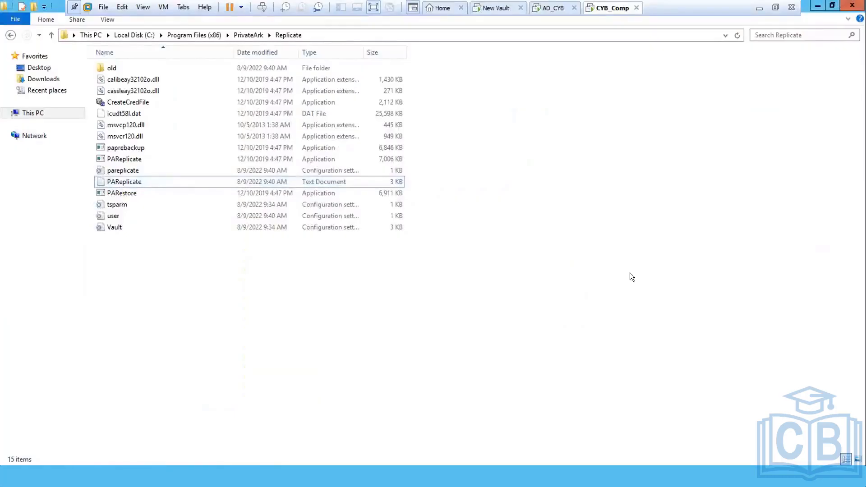
Step: Open tsparm and select the SafesDirectory path C:\PrivateArk\Safes, then return to Explorer
key("Down")
key("Down")
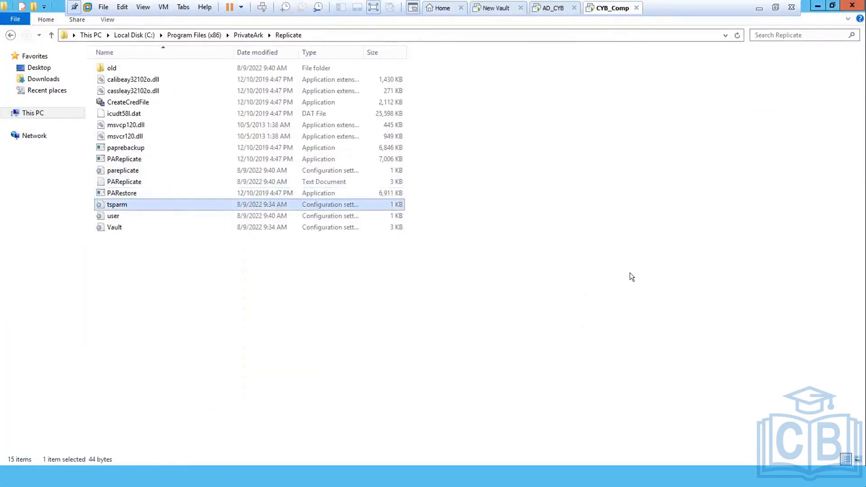
key("Return")
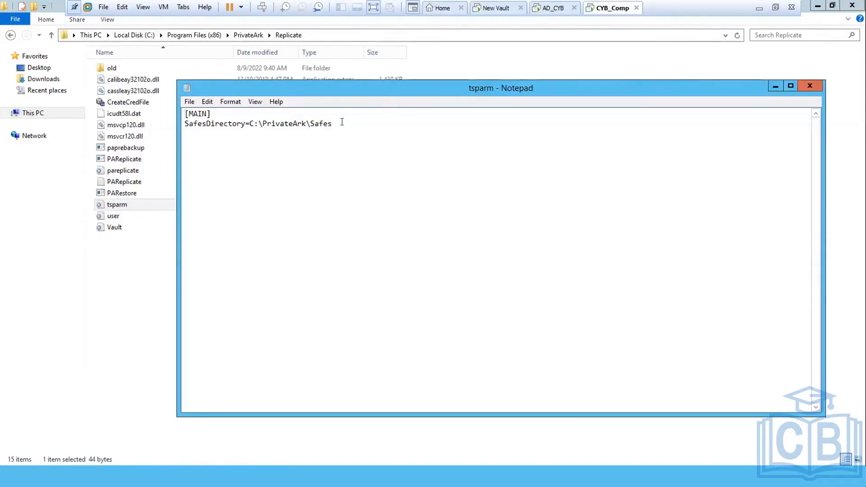
left_click_drag(338, 122, 248, 121)
key("ctrl+c")
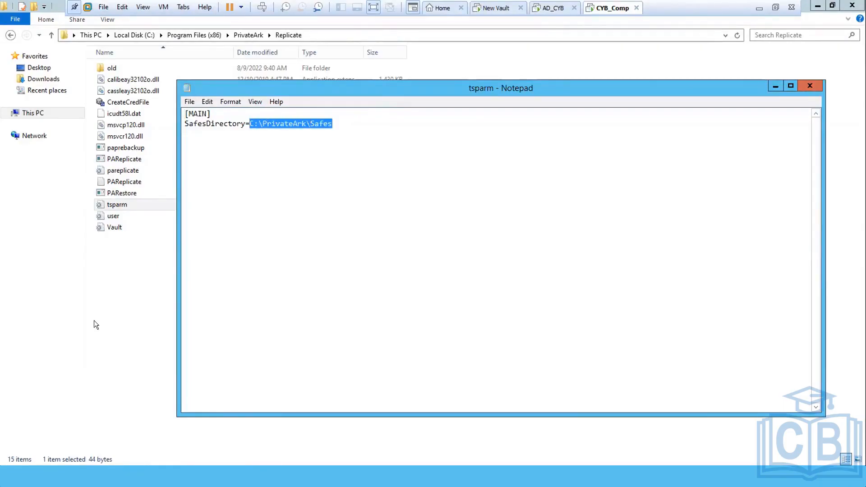
left_click(102, 317)
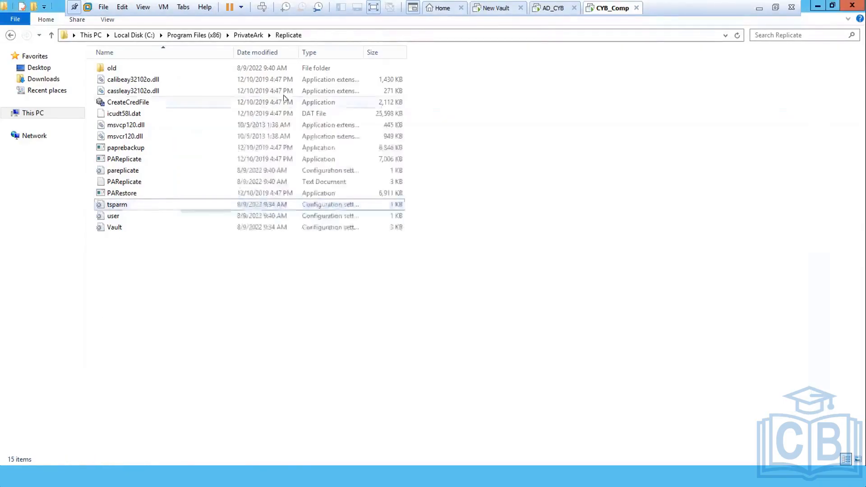
Step: Paste C:\PrivateArk\Safes into the address bar and open its replicated Data folder
left_click(324, 35)
key("ctrl+v")
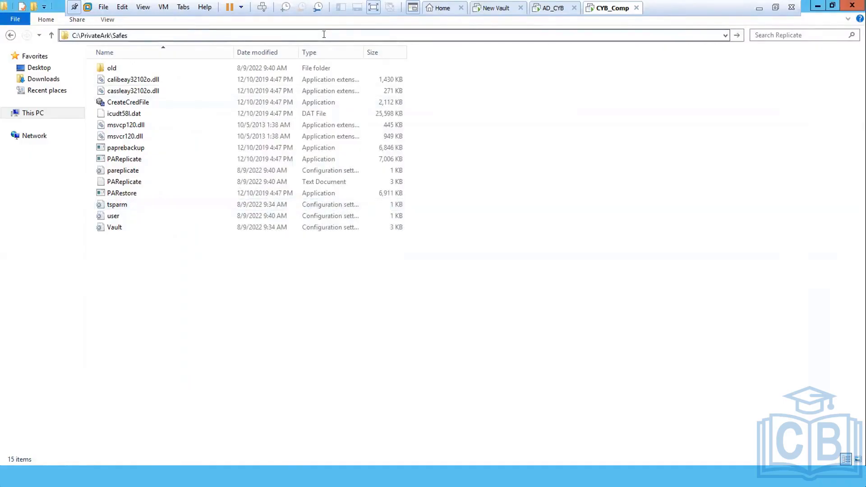
key("Return")
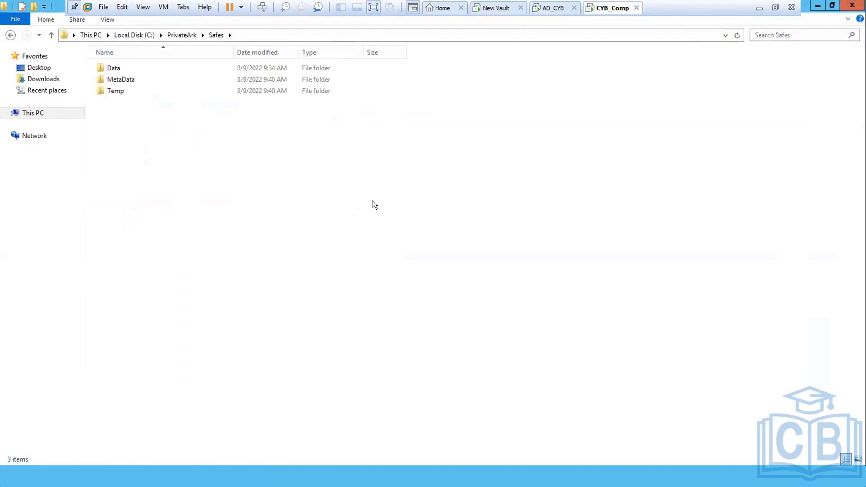
key("Down")
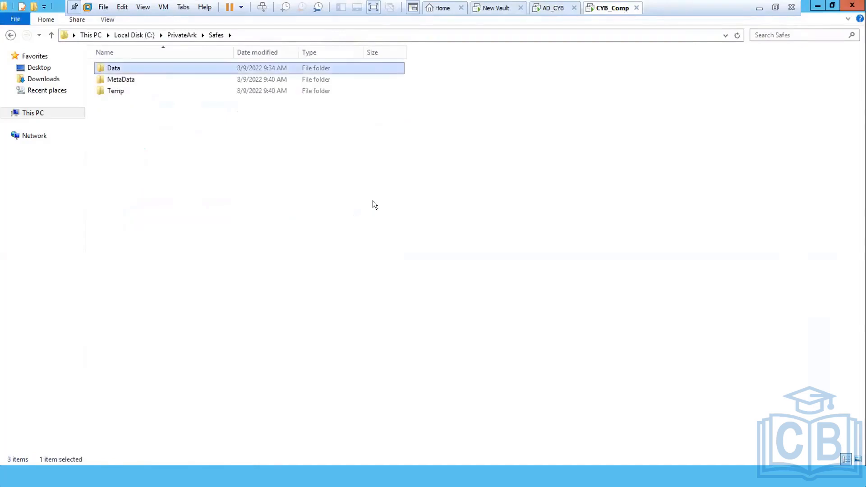
key("Return")
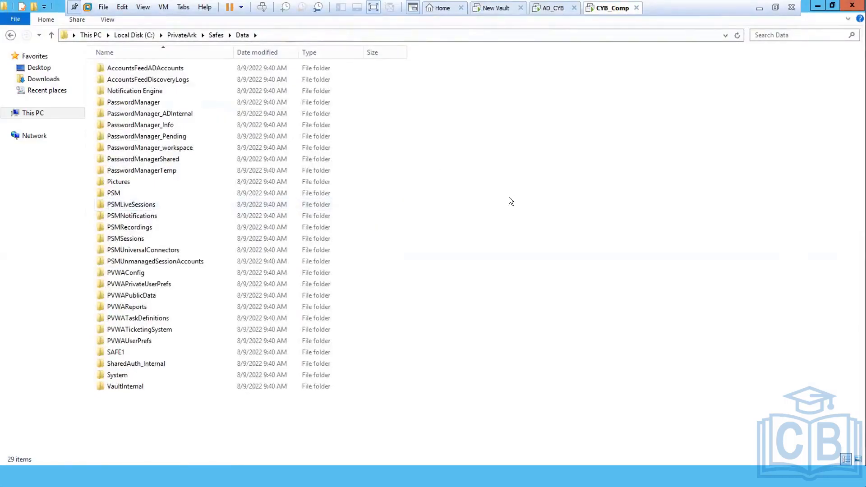
Step: Browse into SAFE1's root folder to view its files, then head back toward Safes
double_click(100, 351)
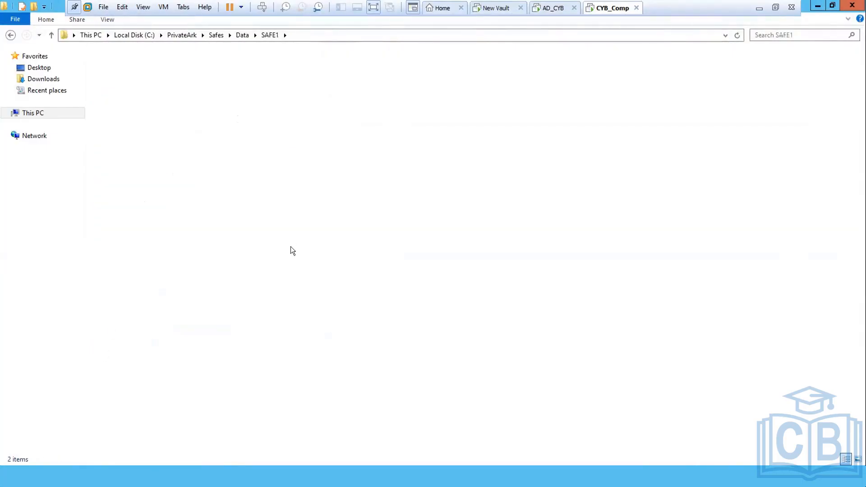
key("BackSpace")
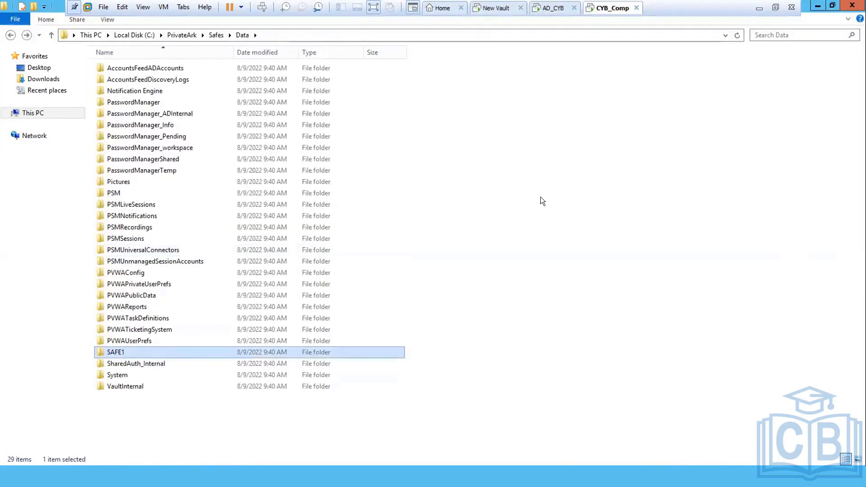
key("Return")
key("Down")
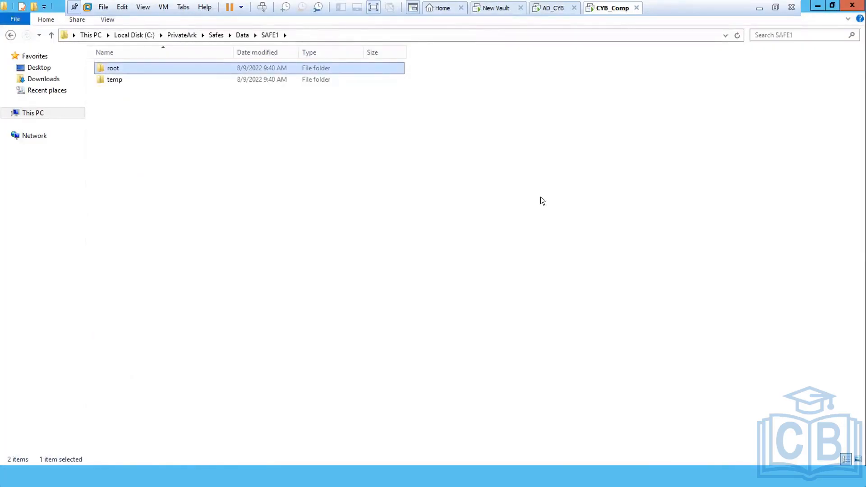
key("Return")
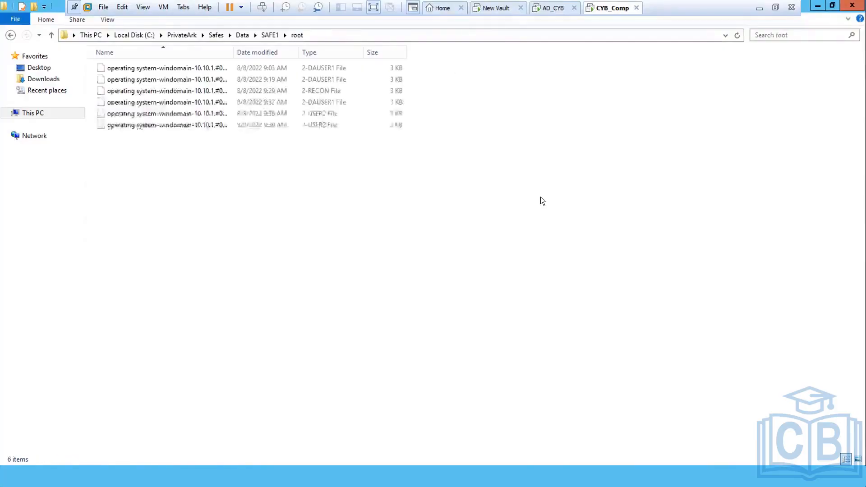
key("BackSpace")
key("BackSpace")
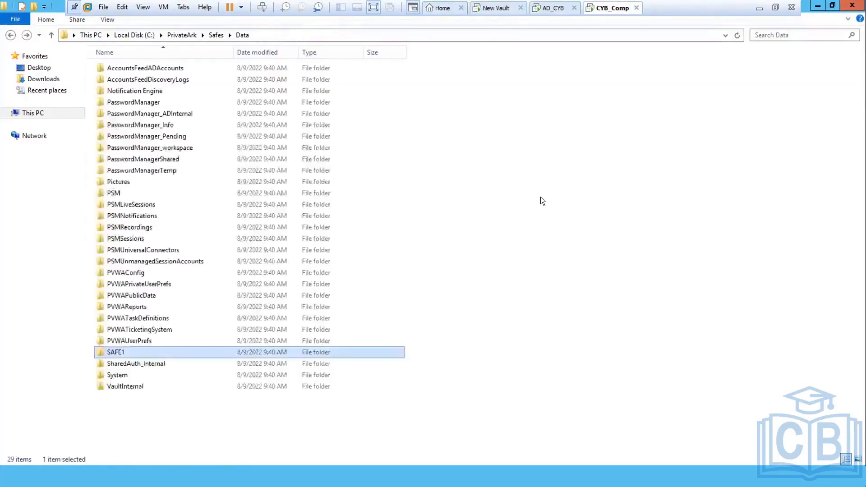
left_click(541, 197)
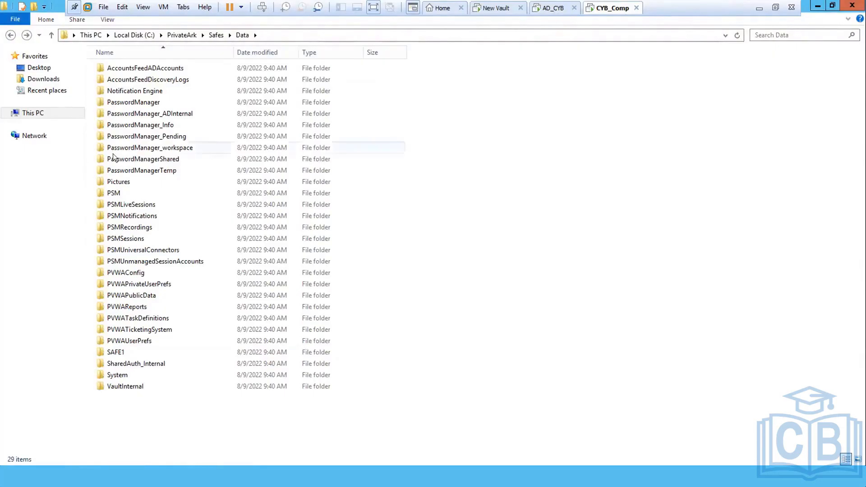
left_click(10, 35)
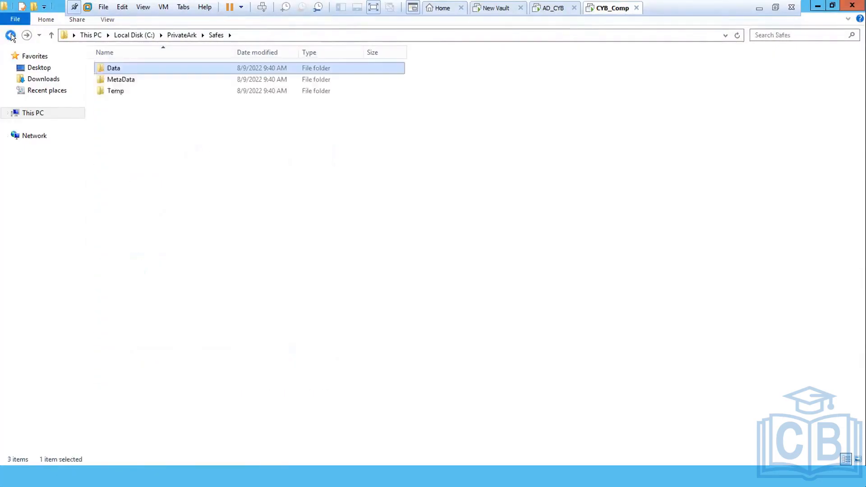
Step: Back in the Replicate folder, reopen tsparm to confirm SafesDirectory=C:\PrivateArk\Safes, then close it
left_click(10, 35)
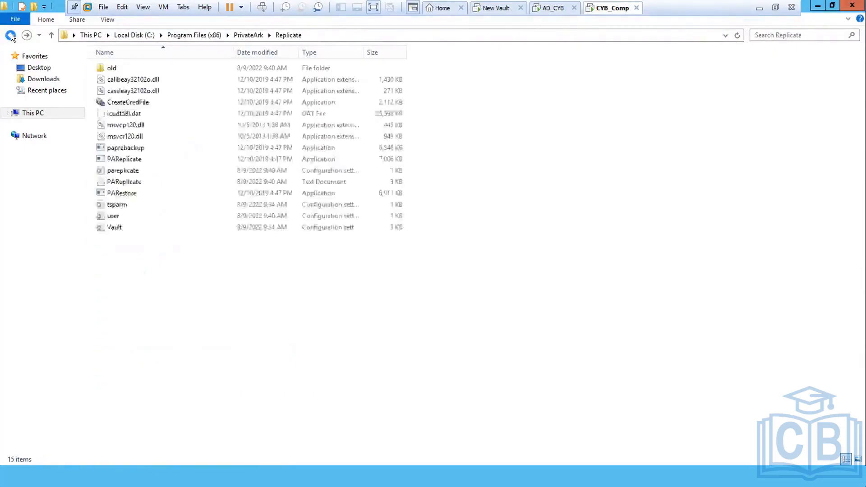
double_click(110, 203)
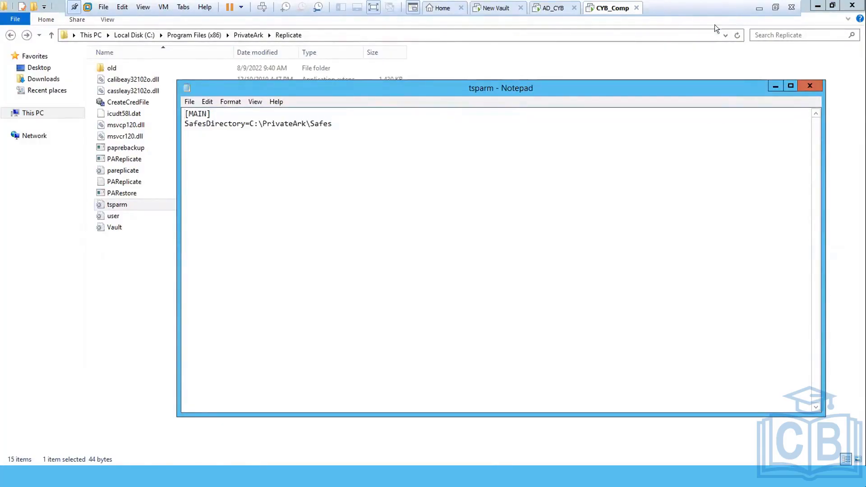
left_click(807, 87)
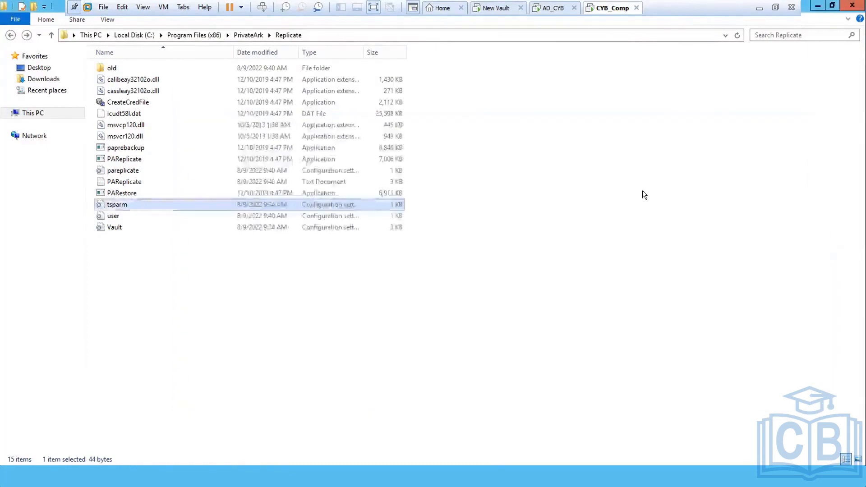
left_click(645, 195)
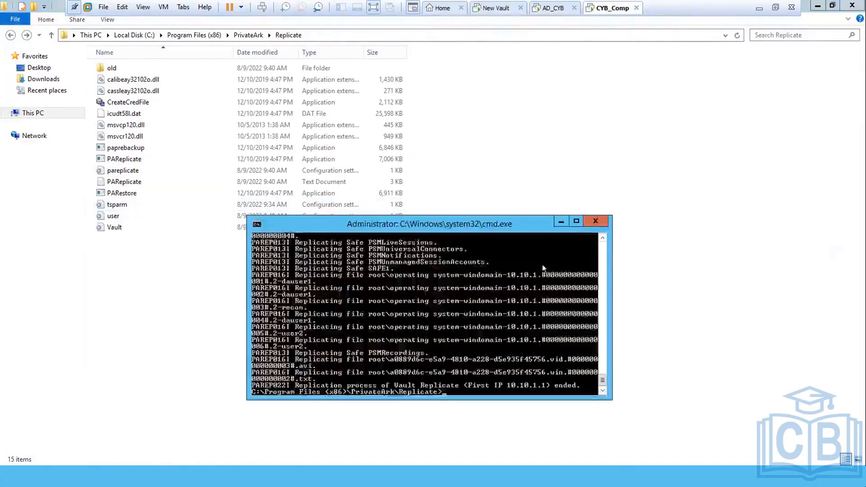
Step: Rerun the recalled PAReplicate command without /fullbackup as an incremental replication
left_click(573, 221)
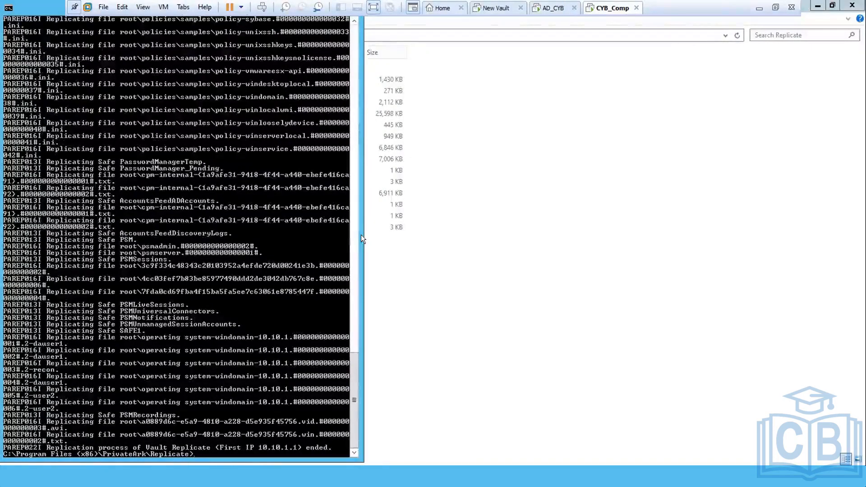
double_click(28, 10)
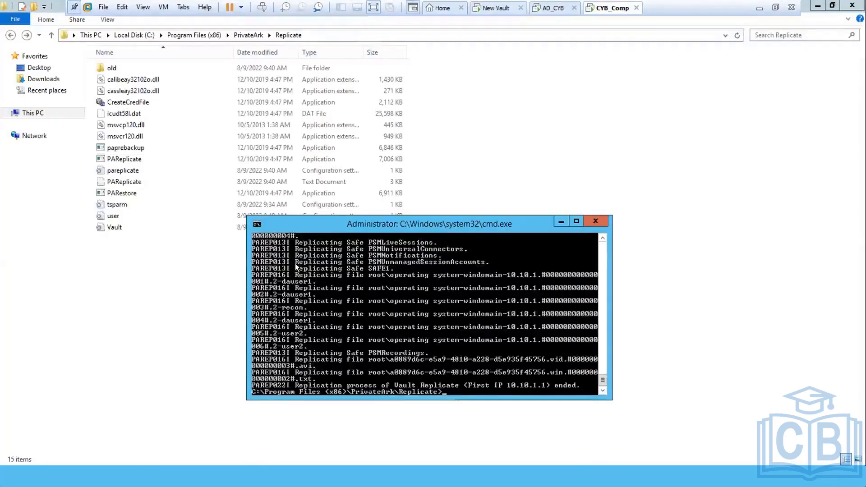
key("Up")
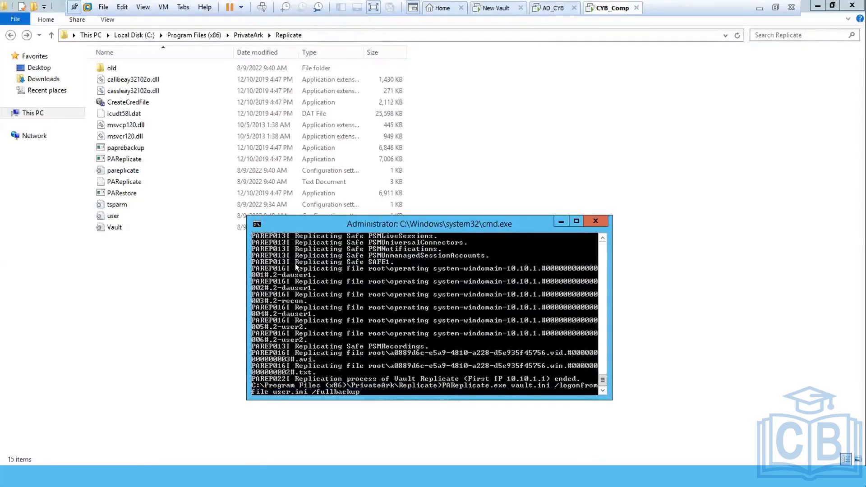
key("BackSpace")
key("BackSpace")
key("BackSpace")
key("BackSpace")
key("BackSpace")
key("BackSpace")
key("BackSpace")
key("BackSpace")
key("BackSpace")
key("BackSpace")
key("BackSpace")
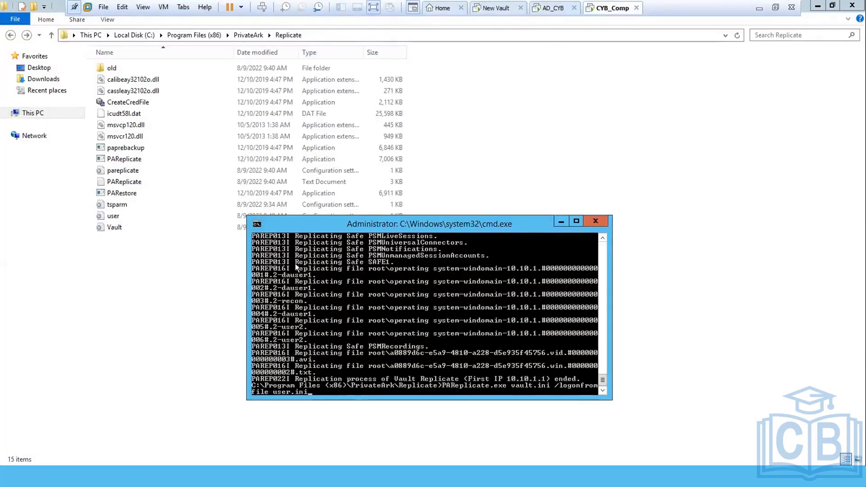
key("Return")
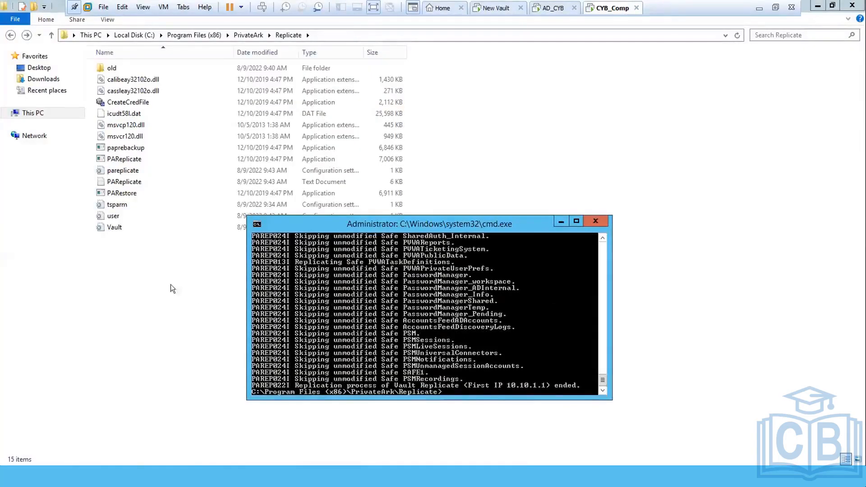
left_click(152, 267)
Step: Open the PAReplicate log, scroll to the latest run's replication-ended entry, and close it
double_click(113, 180)
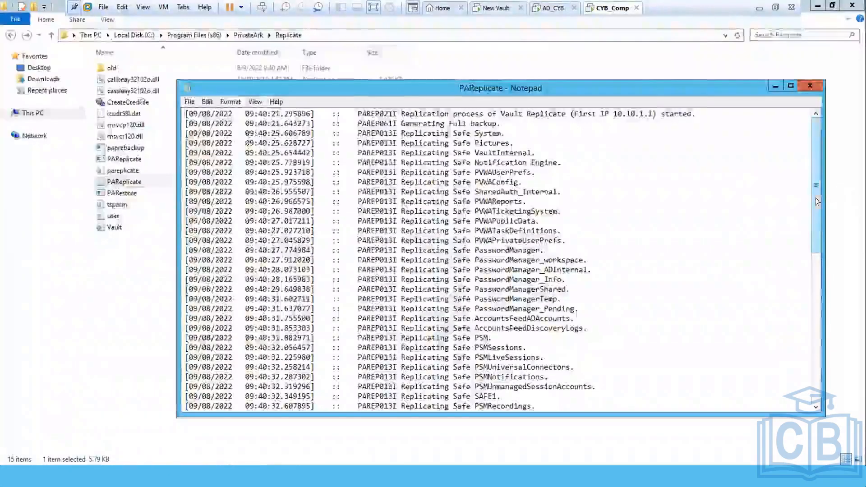
left_click_drag(816, 198, 826, 356)
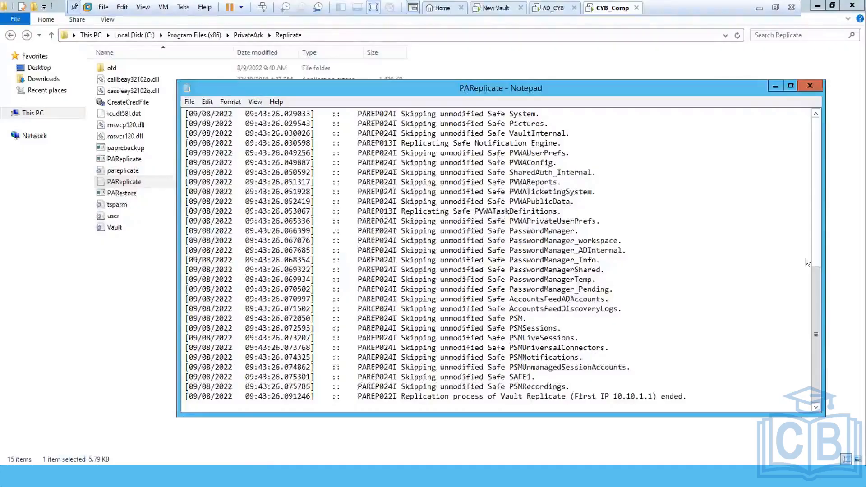
left_click(810, 85)
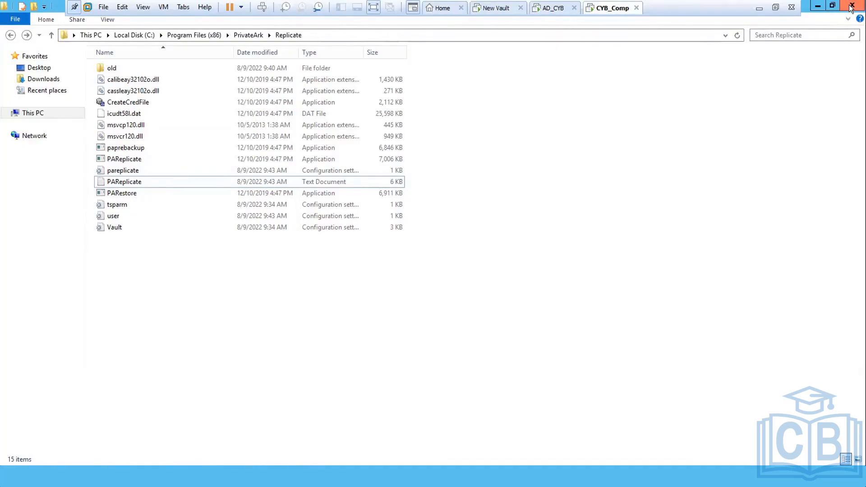
Step: Close Explorer and open the PSMRecordings safe in the Primary Vault from its right-click menu
left_click(851, 6)
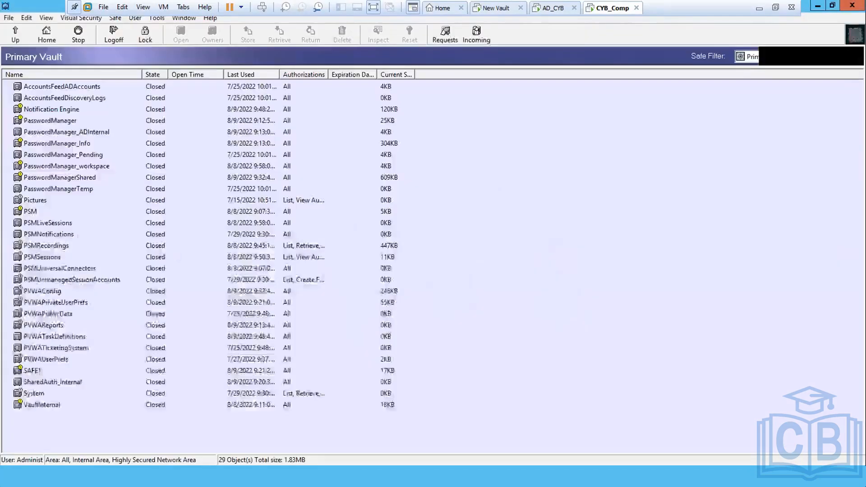
left_click(49, 243)
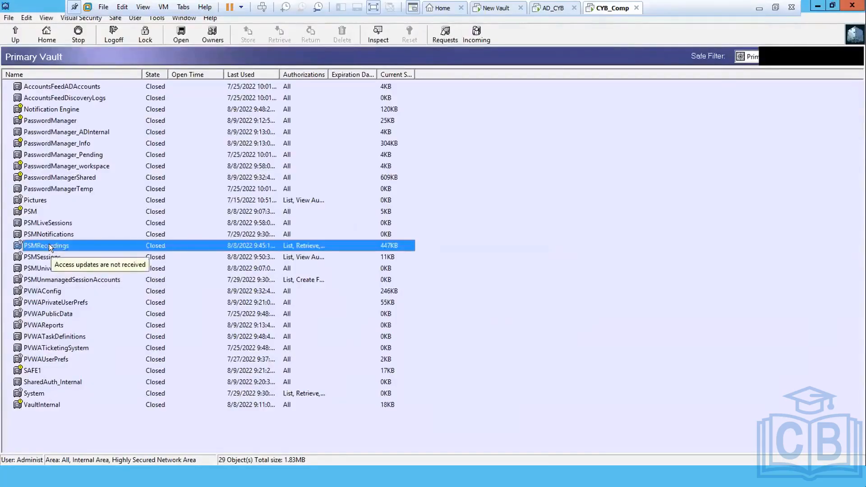
right_click(49, 244)
left_click(72, 291)
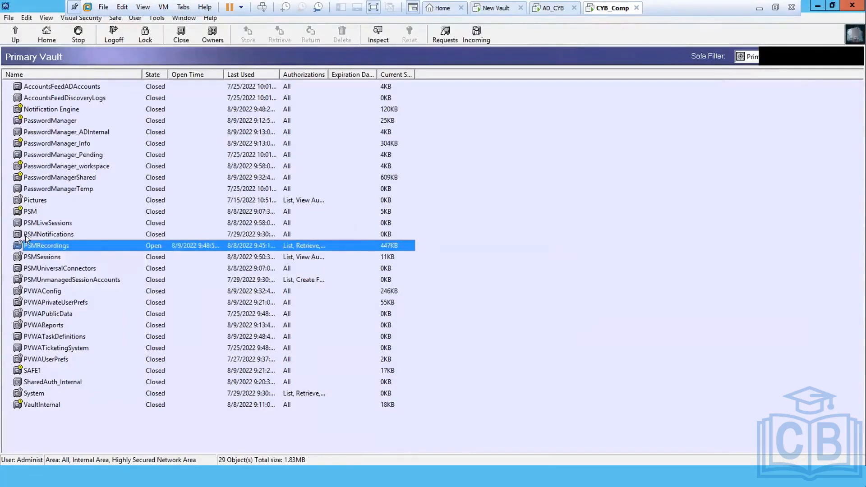
right_click(19, 246)
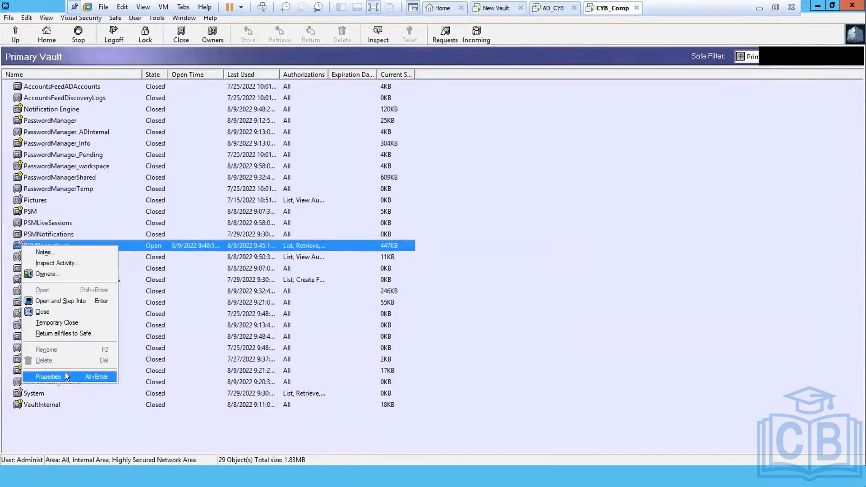
Step: Review the PSMRecordings safe's Properties dialog, dismiss it with OK, and close the safe
left_click(54, 378)
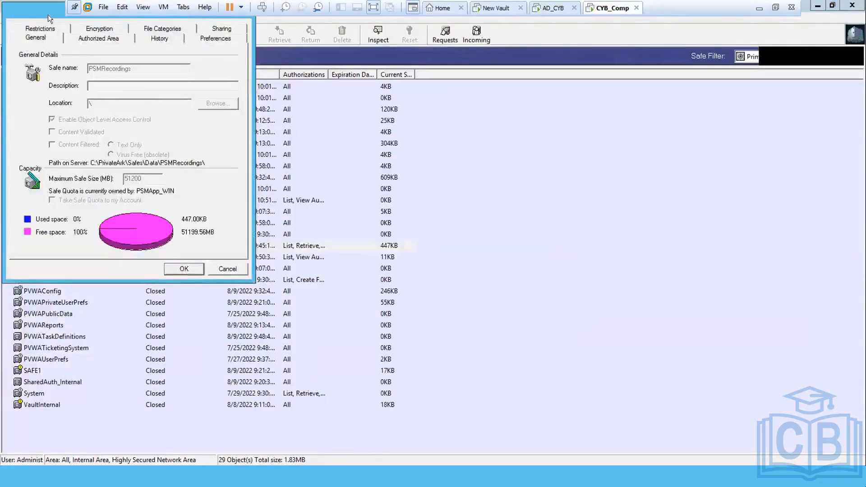
left_click_drag(16, 9, 295, 191)
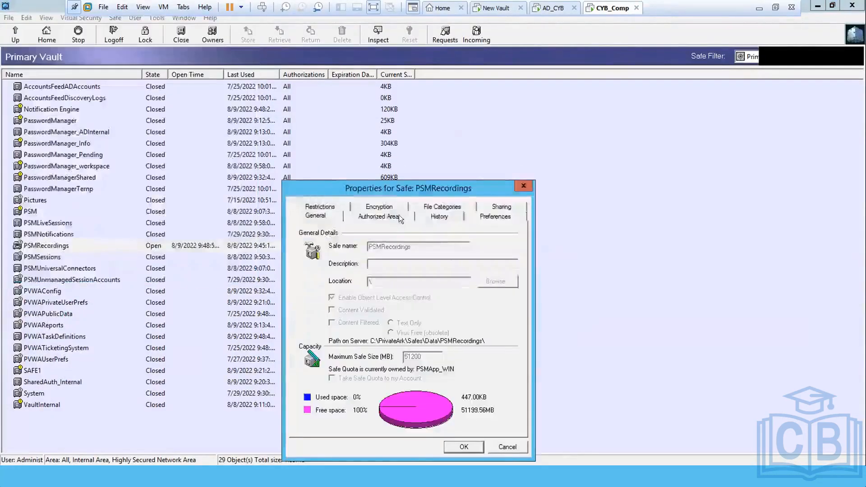
left_click_drag(395, 188, 396, 146)
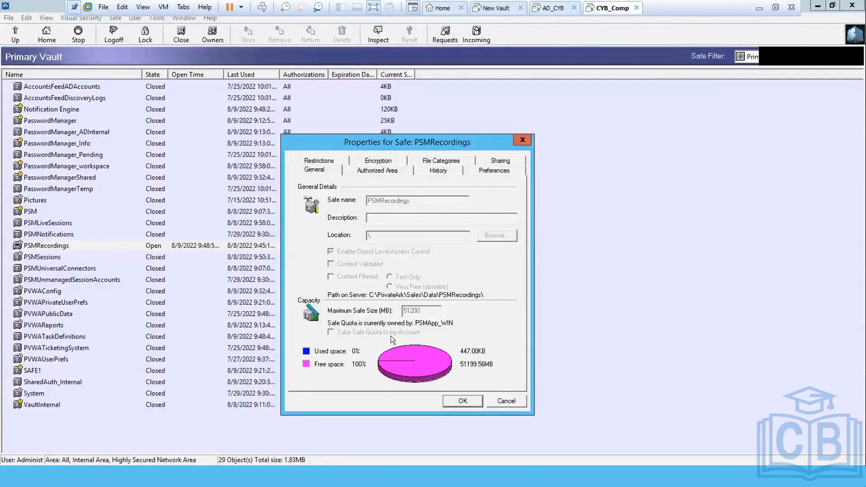
left_click(506, 401)
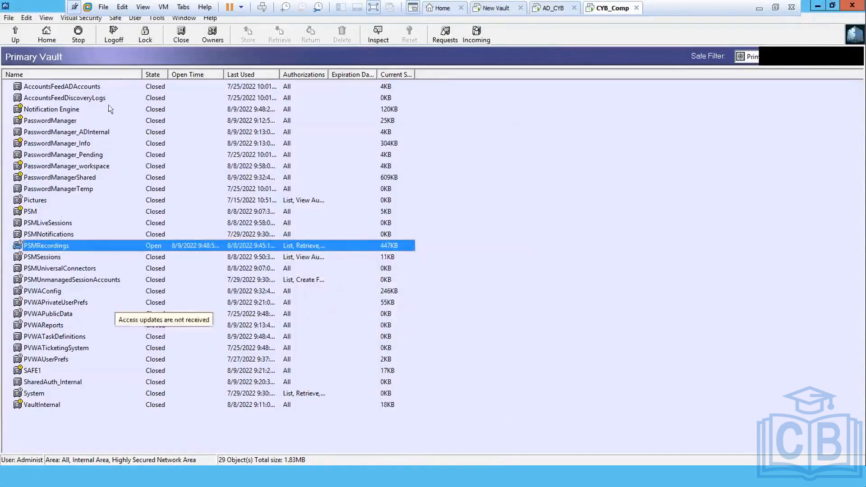
left_click(179, 35)
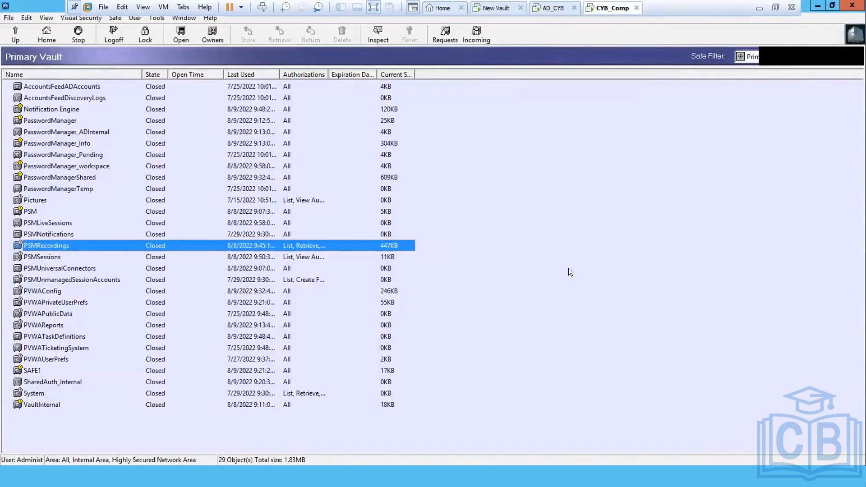